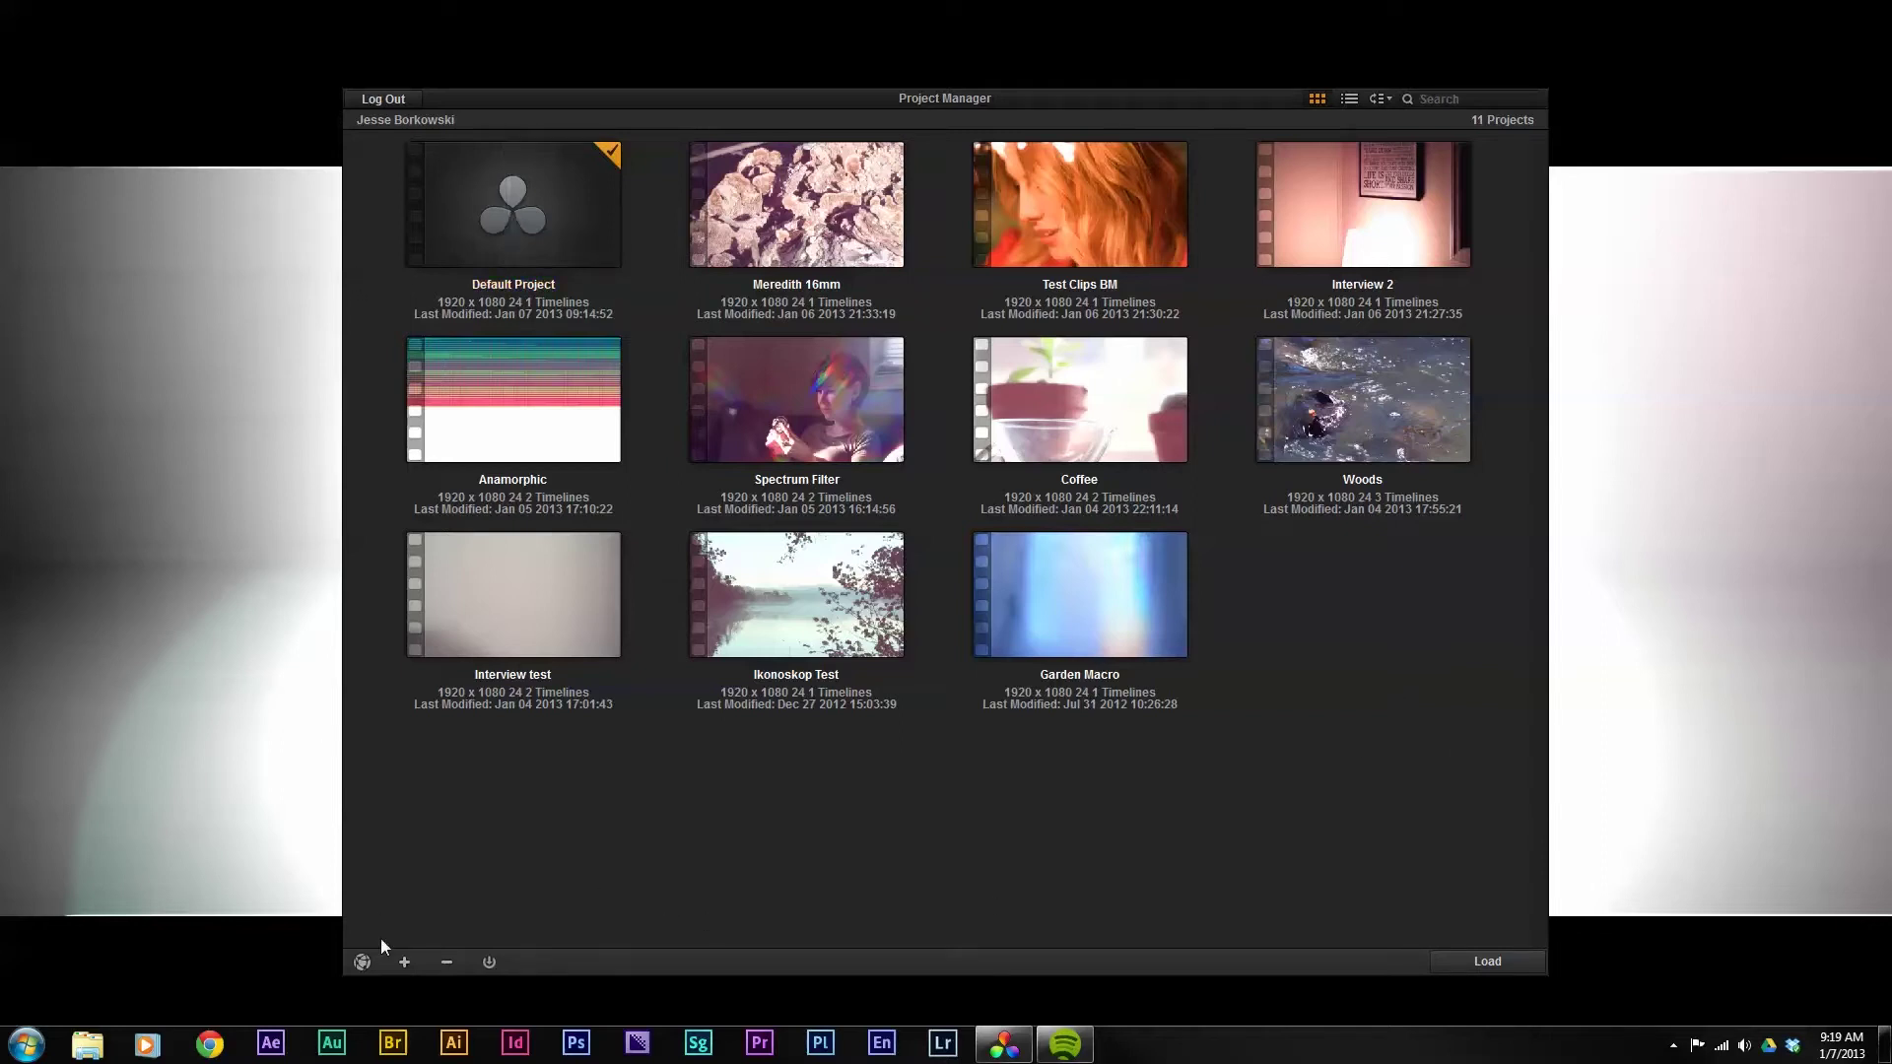
Create a new project named 'Ikonoskop CC' from the Project Manager
{"action": "left_click", "coordinate": [405, 961]}
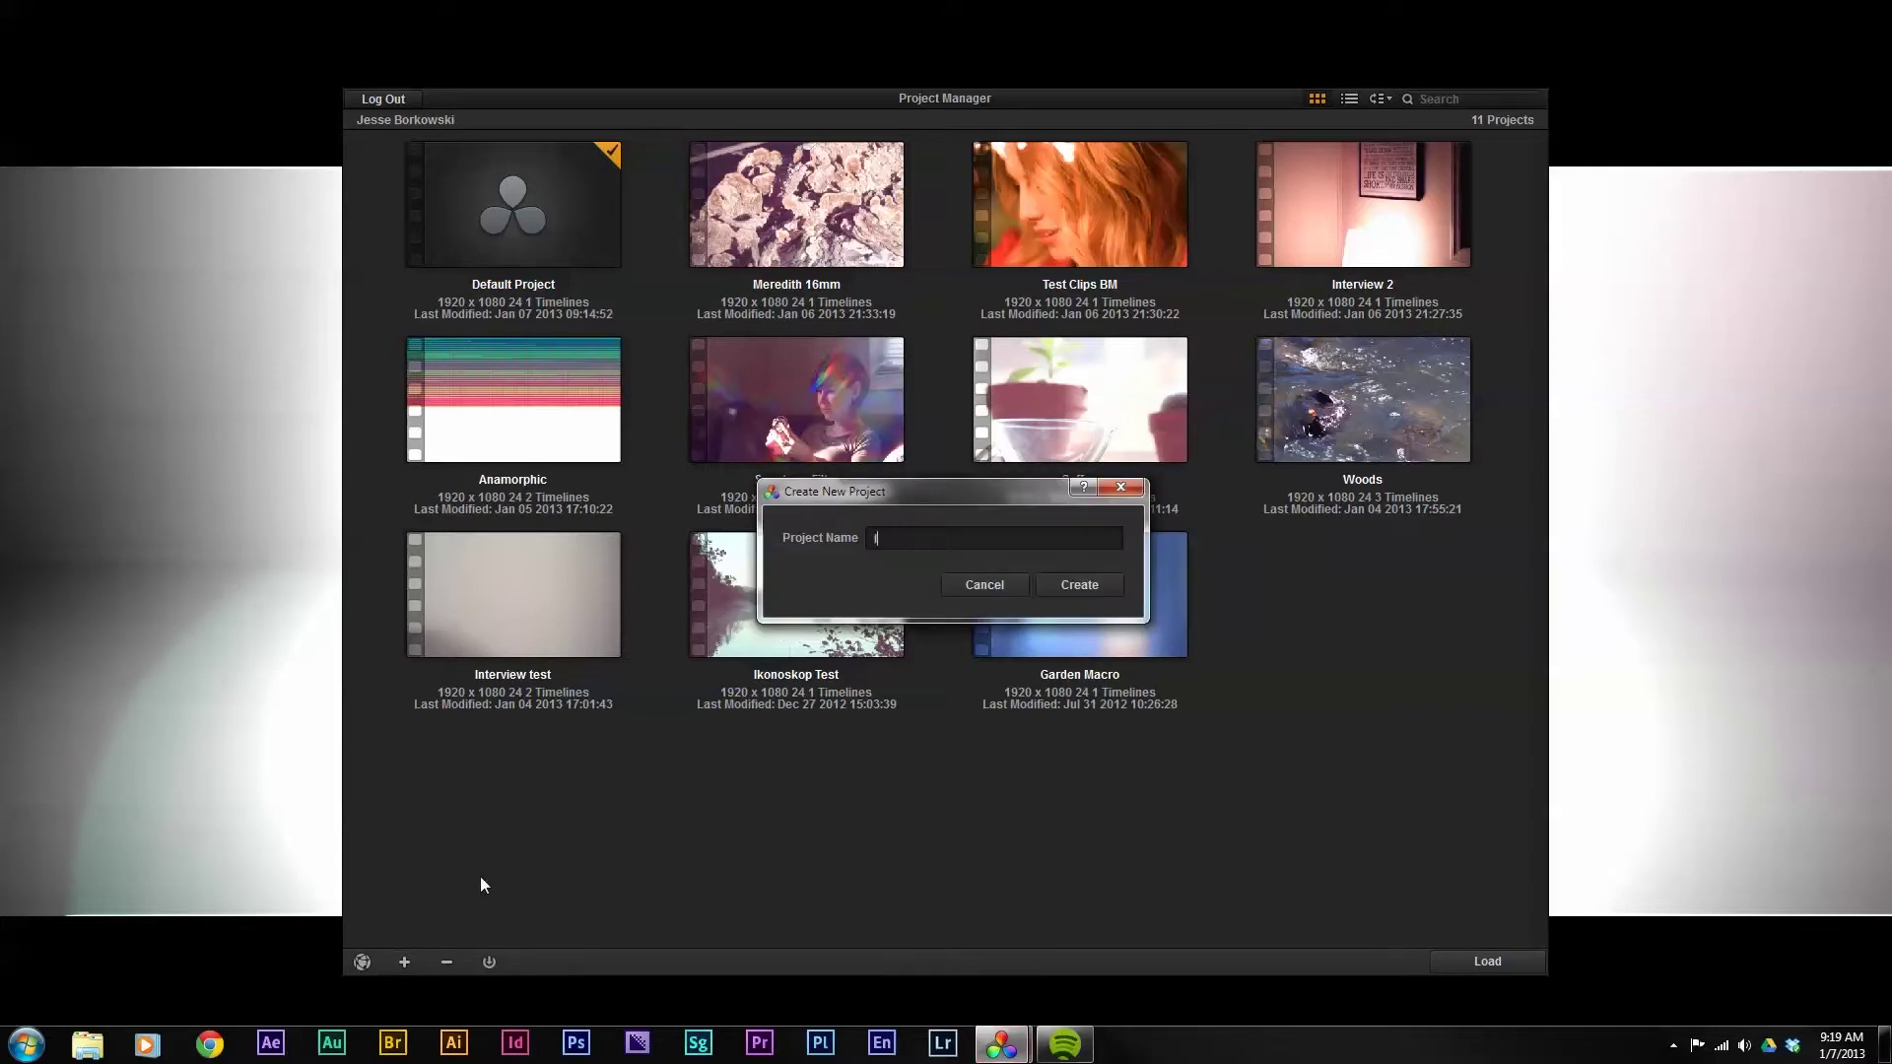
{"action": "type", "text": "Ikonoskop CC"}
{"action": "left_click", "coordinate": [1078, 584]}
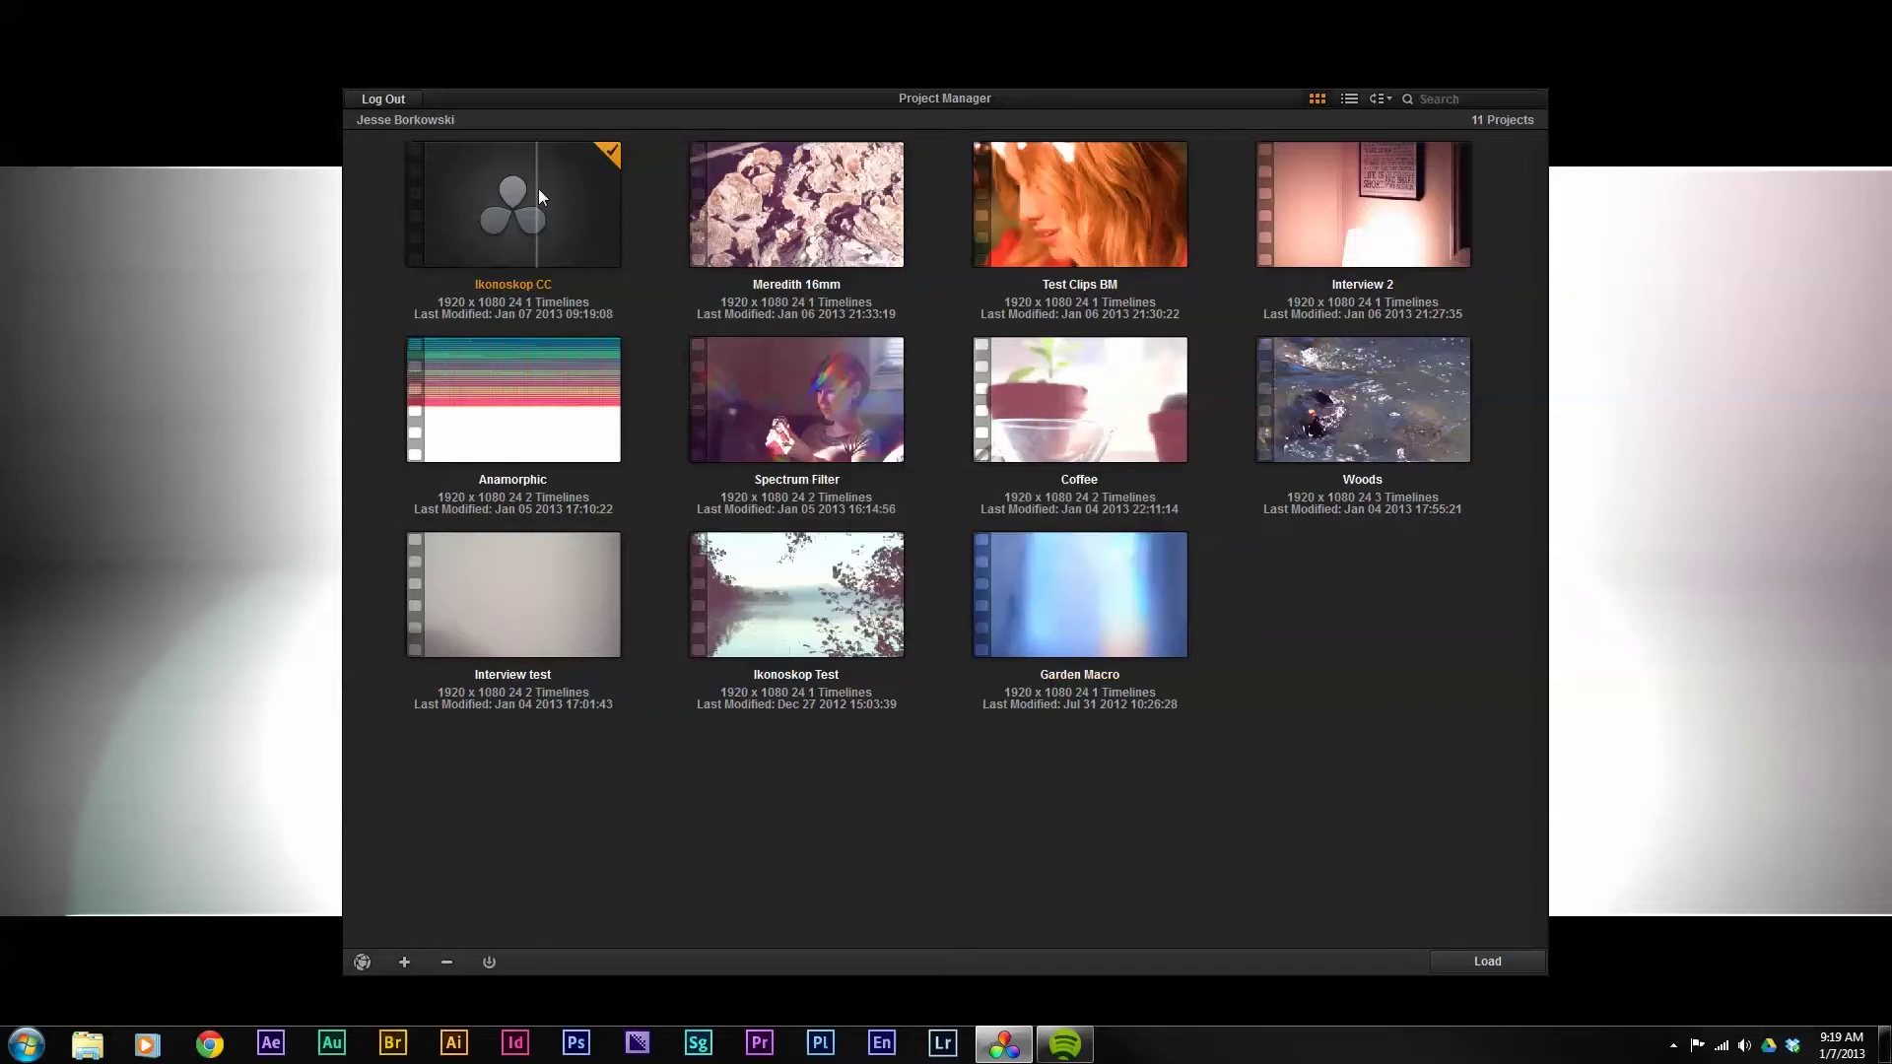
Open the Ikonoskop CC project and browse to the Woods folder on the X: drive
{"action": "double_click", "coordinate": [540, 187]}
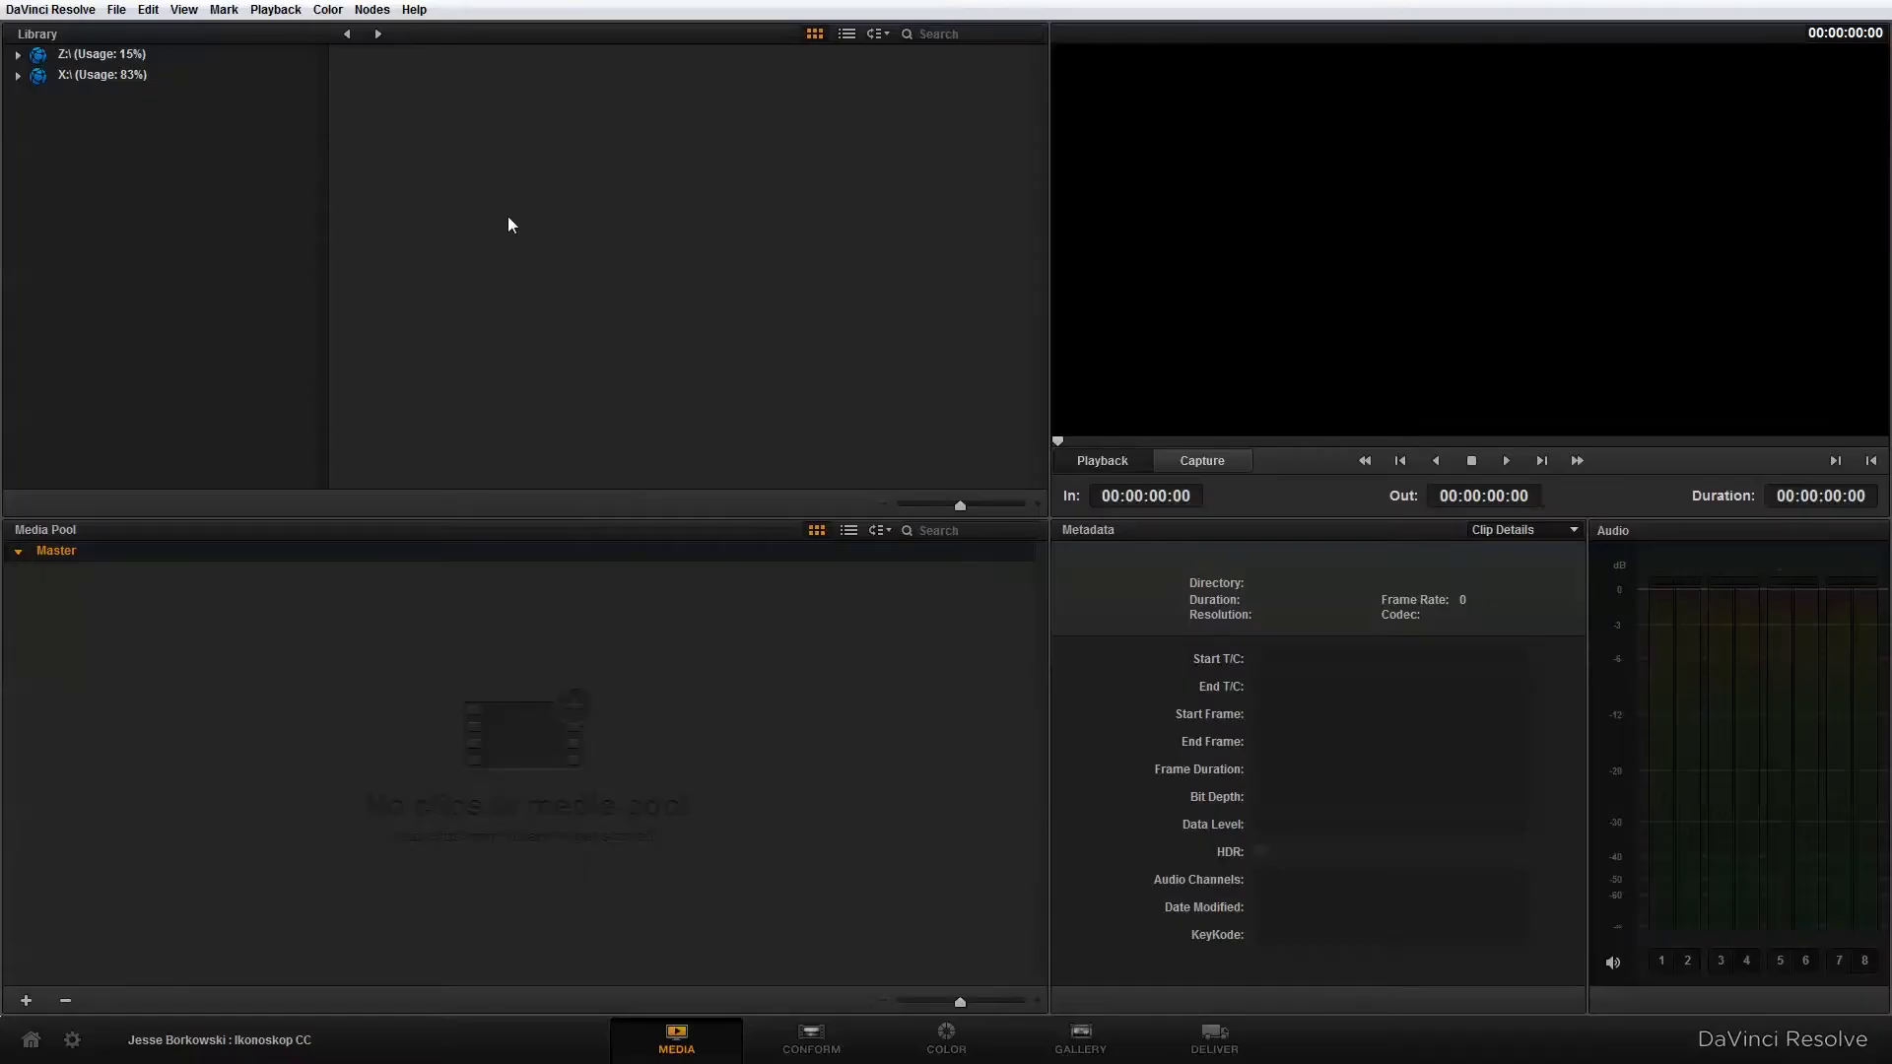
{"action": "left_click", "coordinate": [19, 76]}
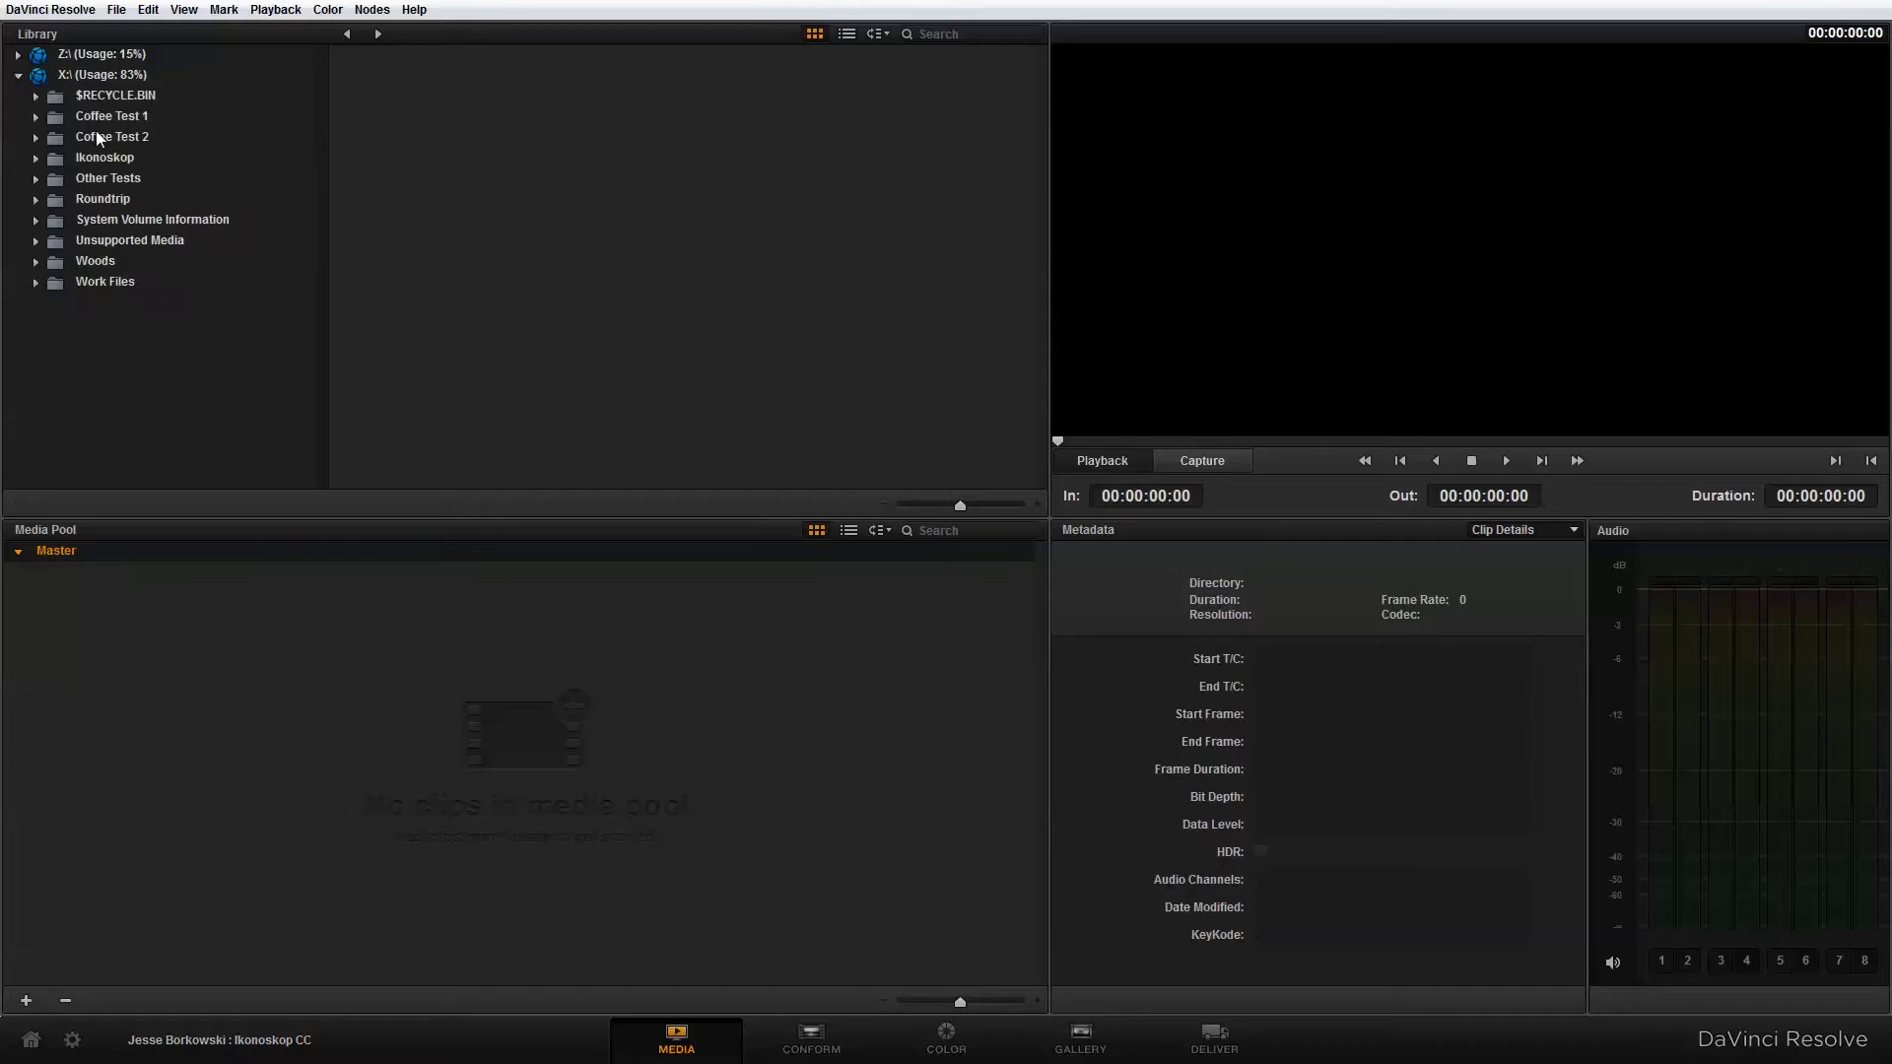
{"action": "left_click", "coordinate": [83, 259]}
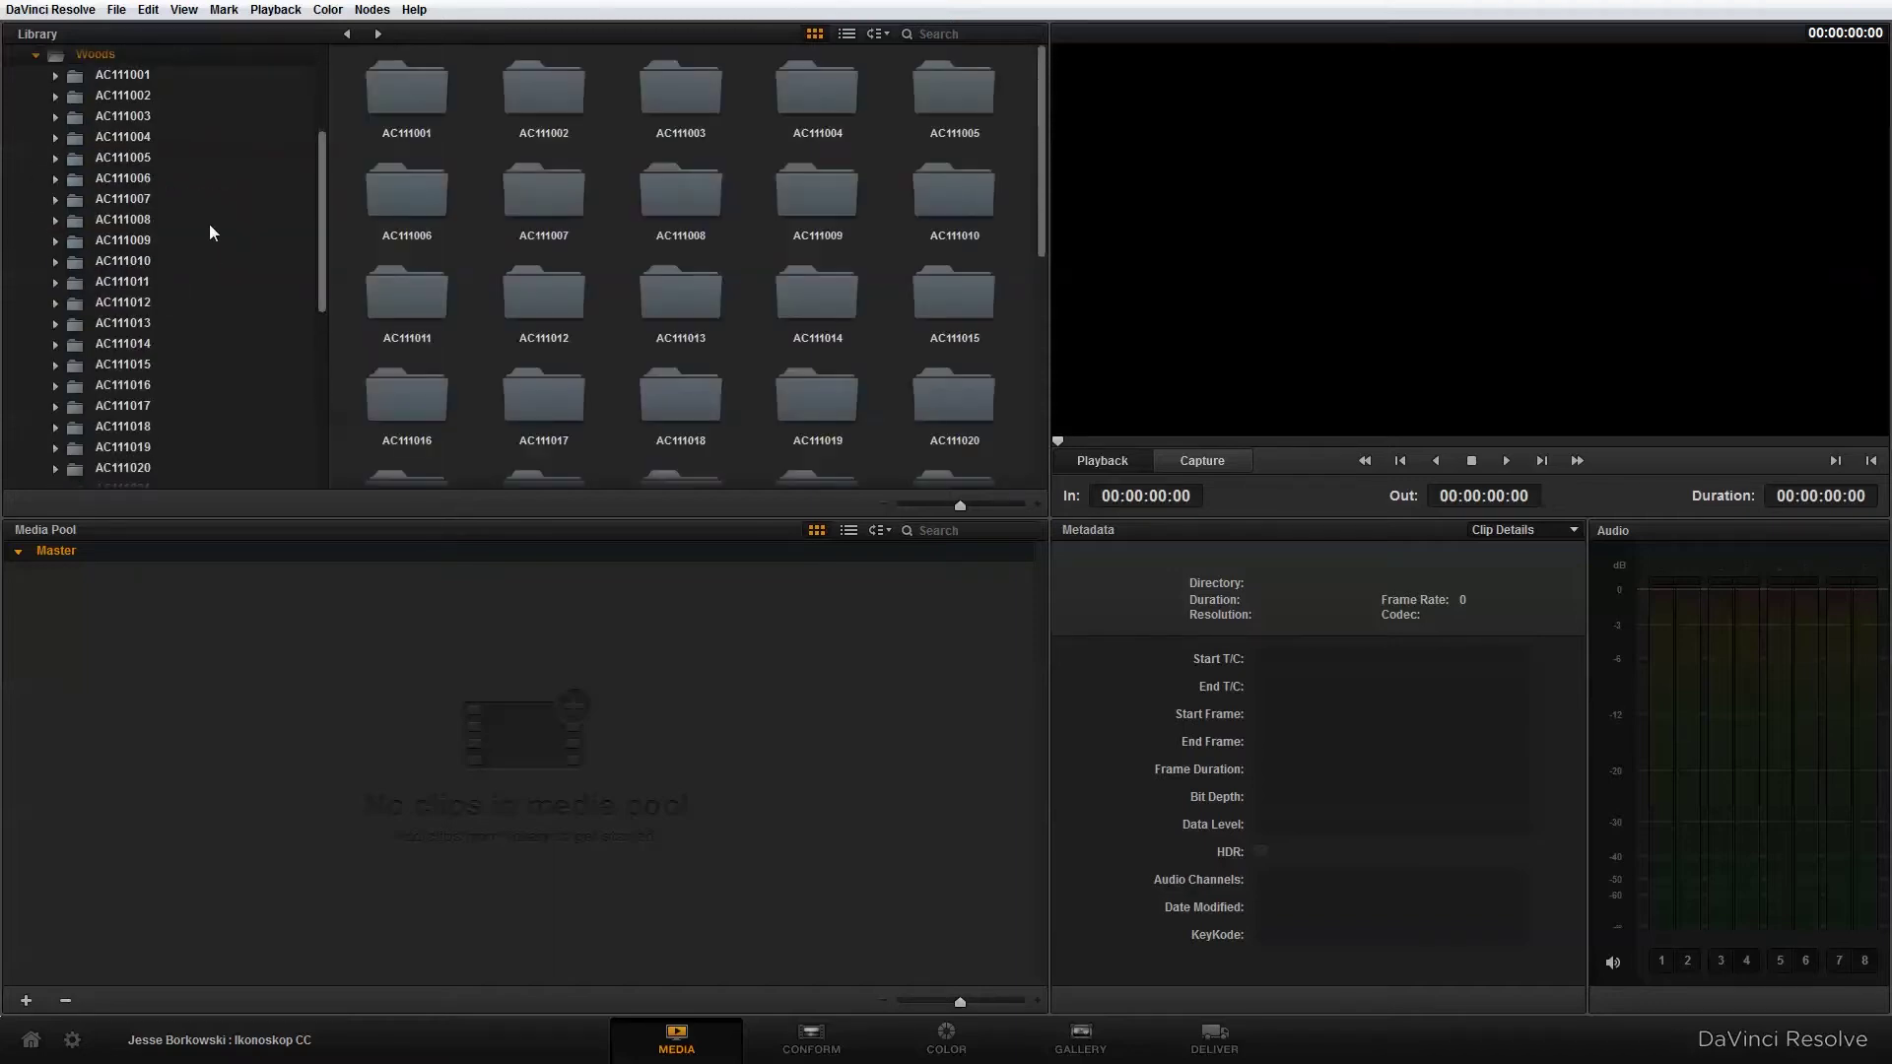
{"action": "left_click_drag", "start_coordinate": [321, 223], "coordinate": [310, 329]}
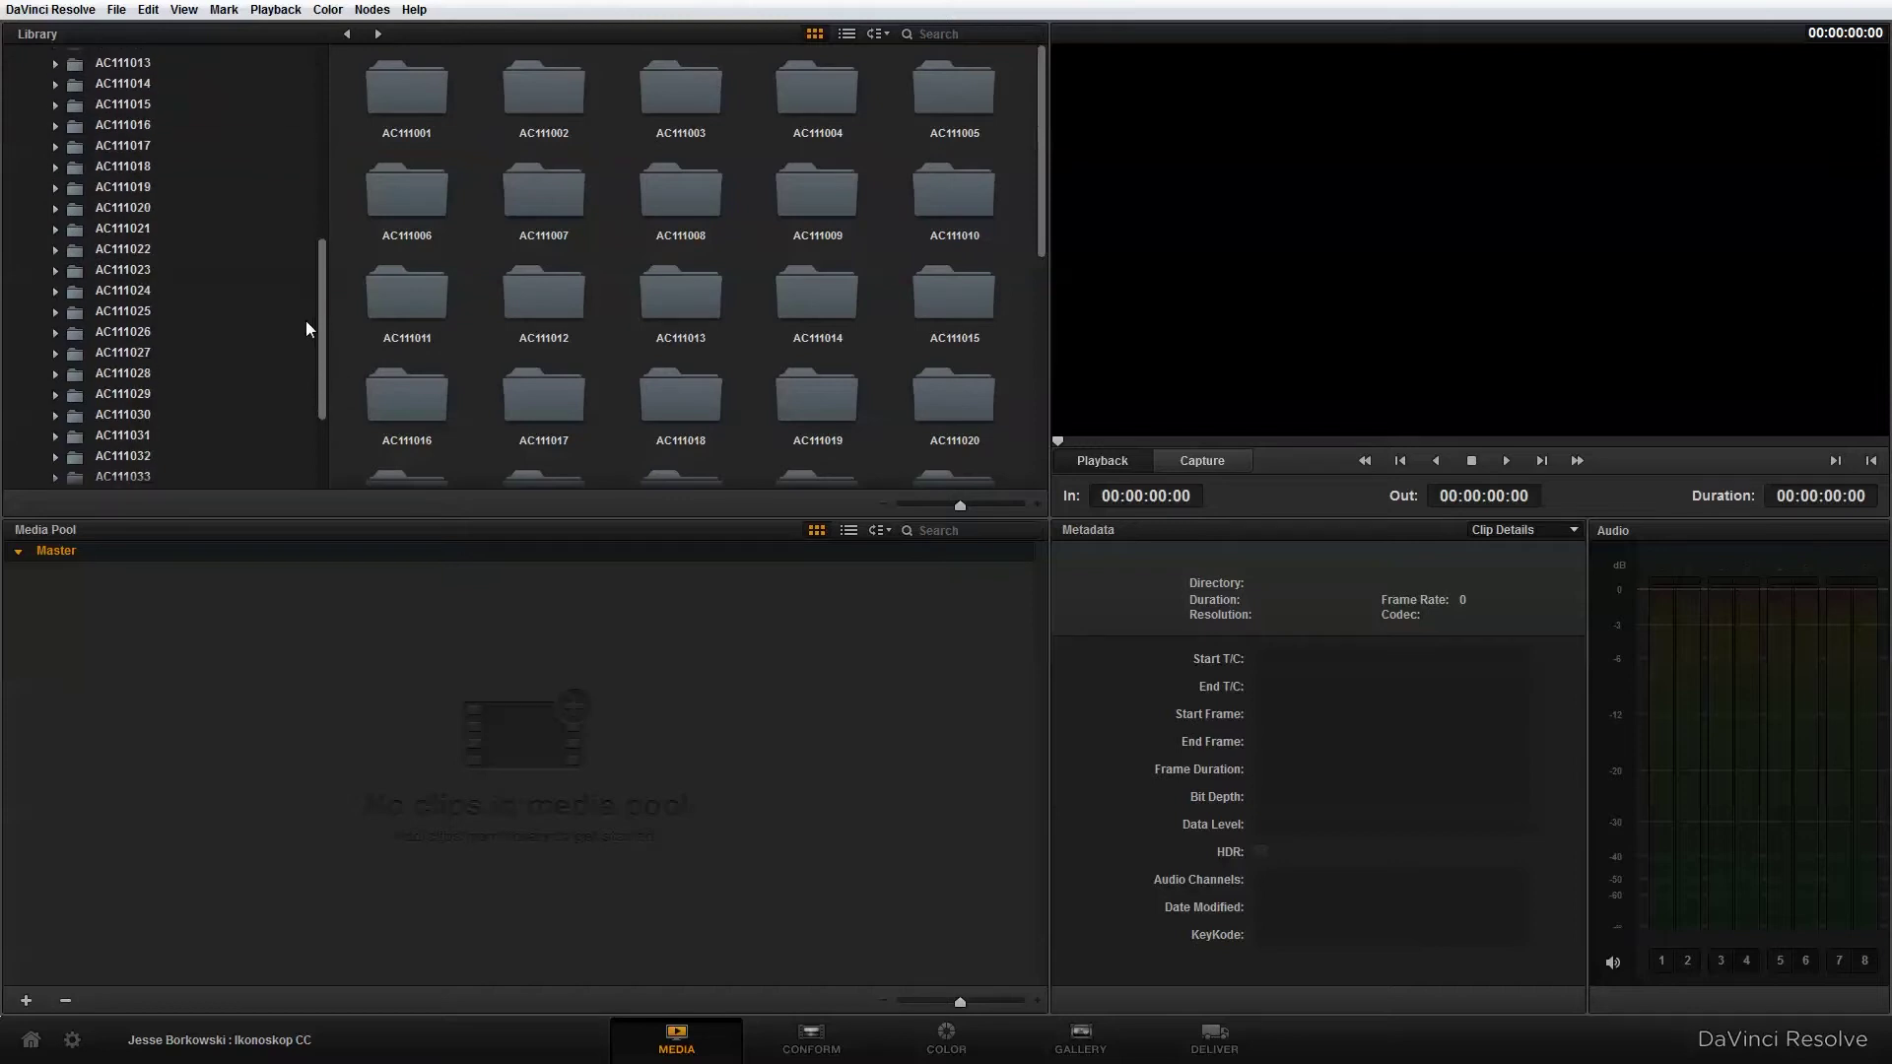
Add the mushroom DNG clip from folder AC111022 to the media pool and go to the Color page
{"action": "left_click", "coordinate": [124, 250]}
{"action": "left_click", "coordinate": [409, 94]}
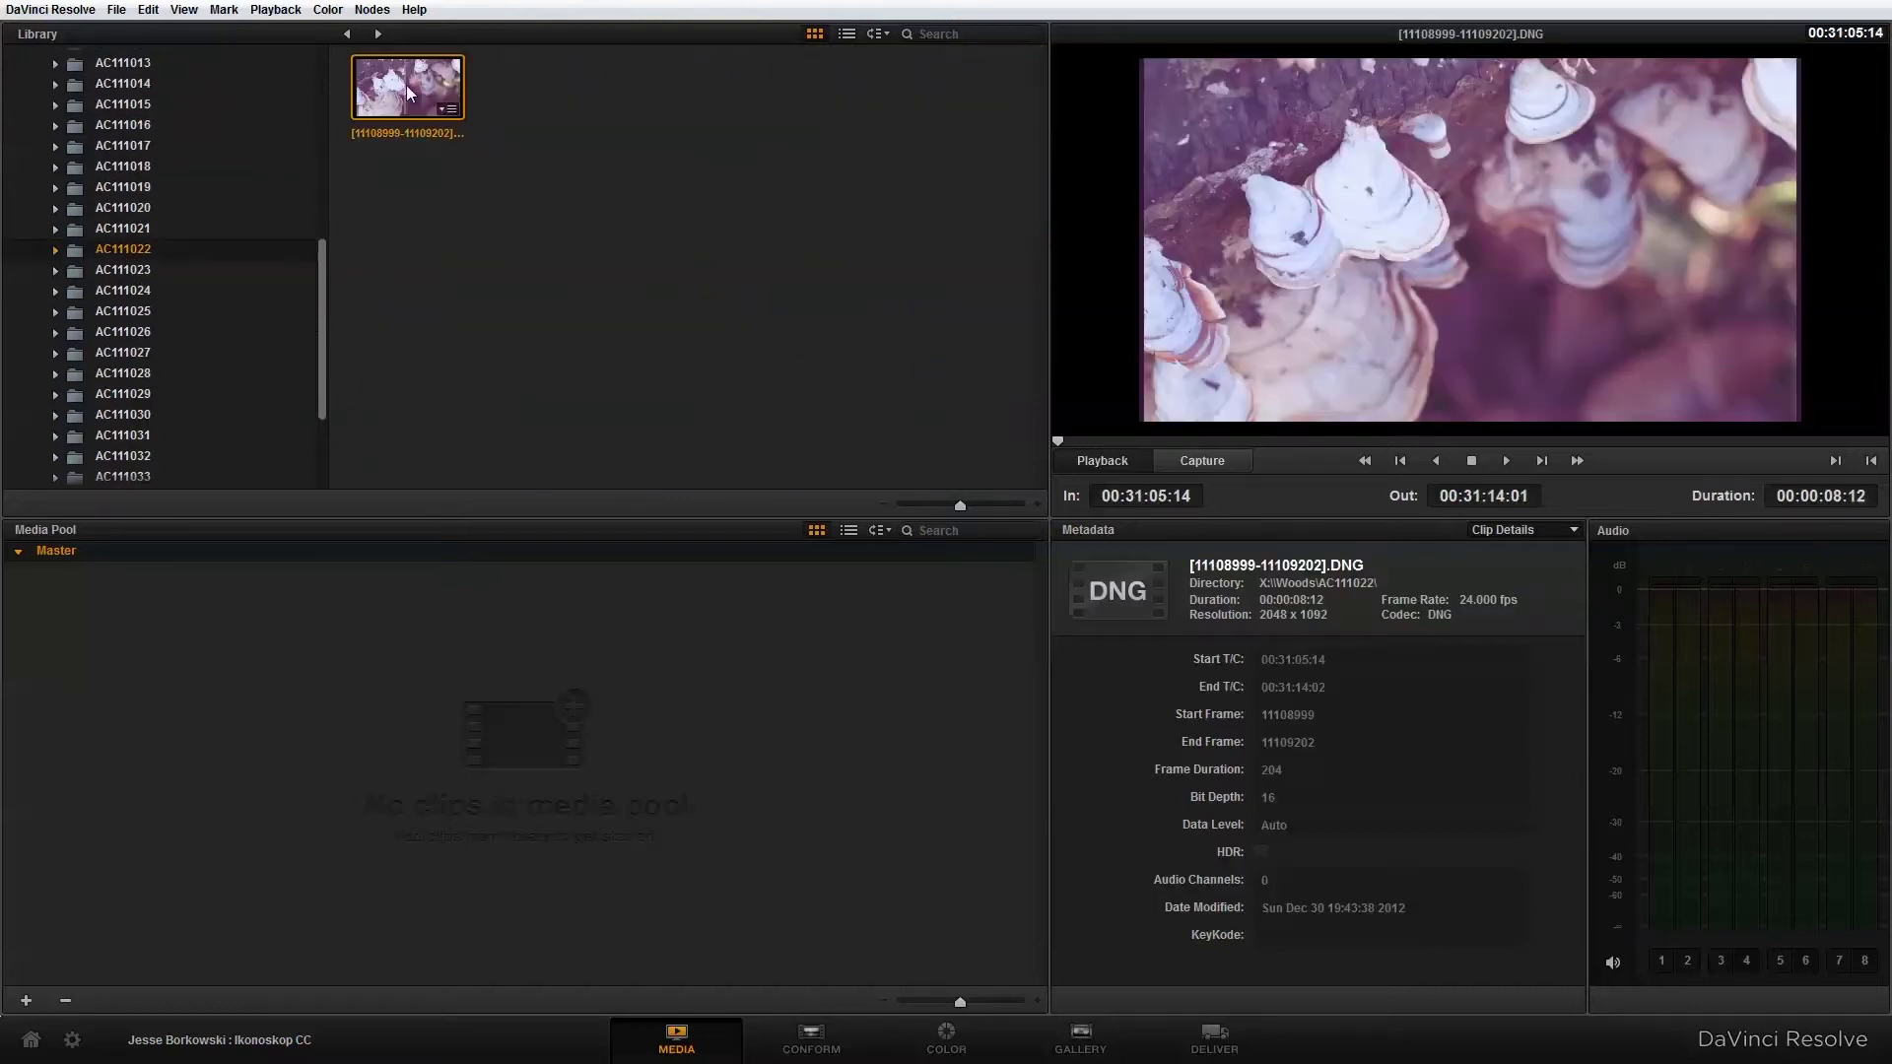
{"action": "left_click_drag", "start_coordinate": [412, 94], "coordinate": [522, 709]}
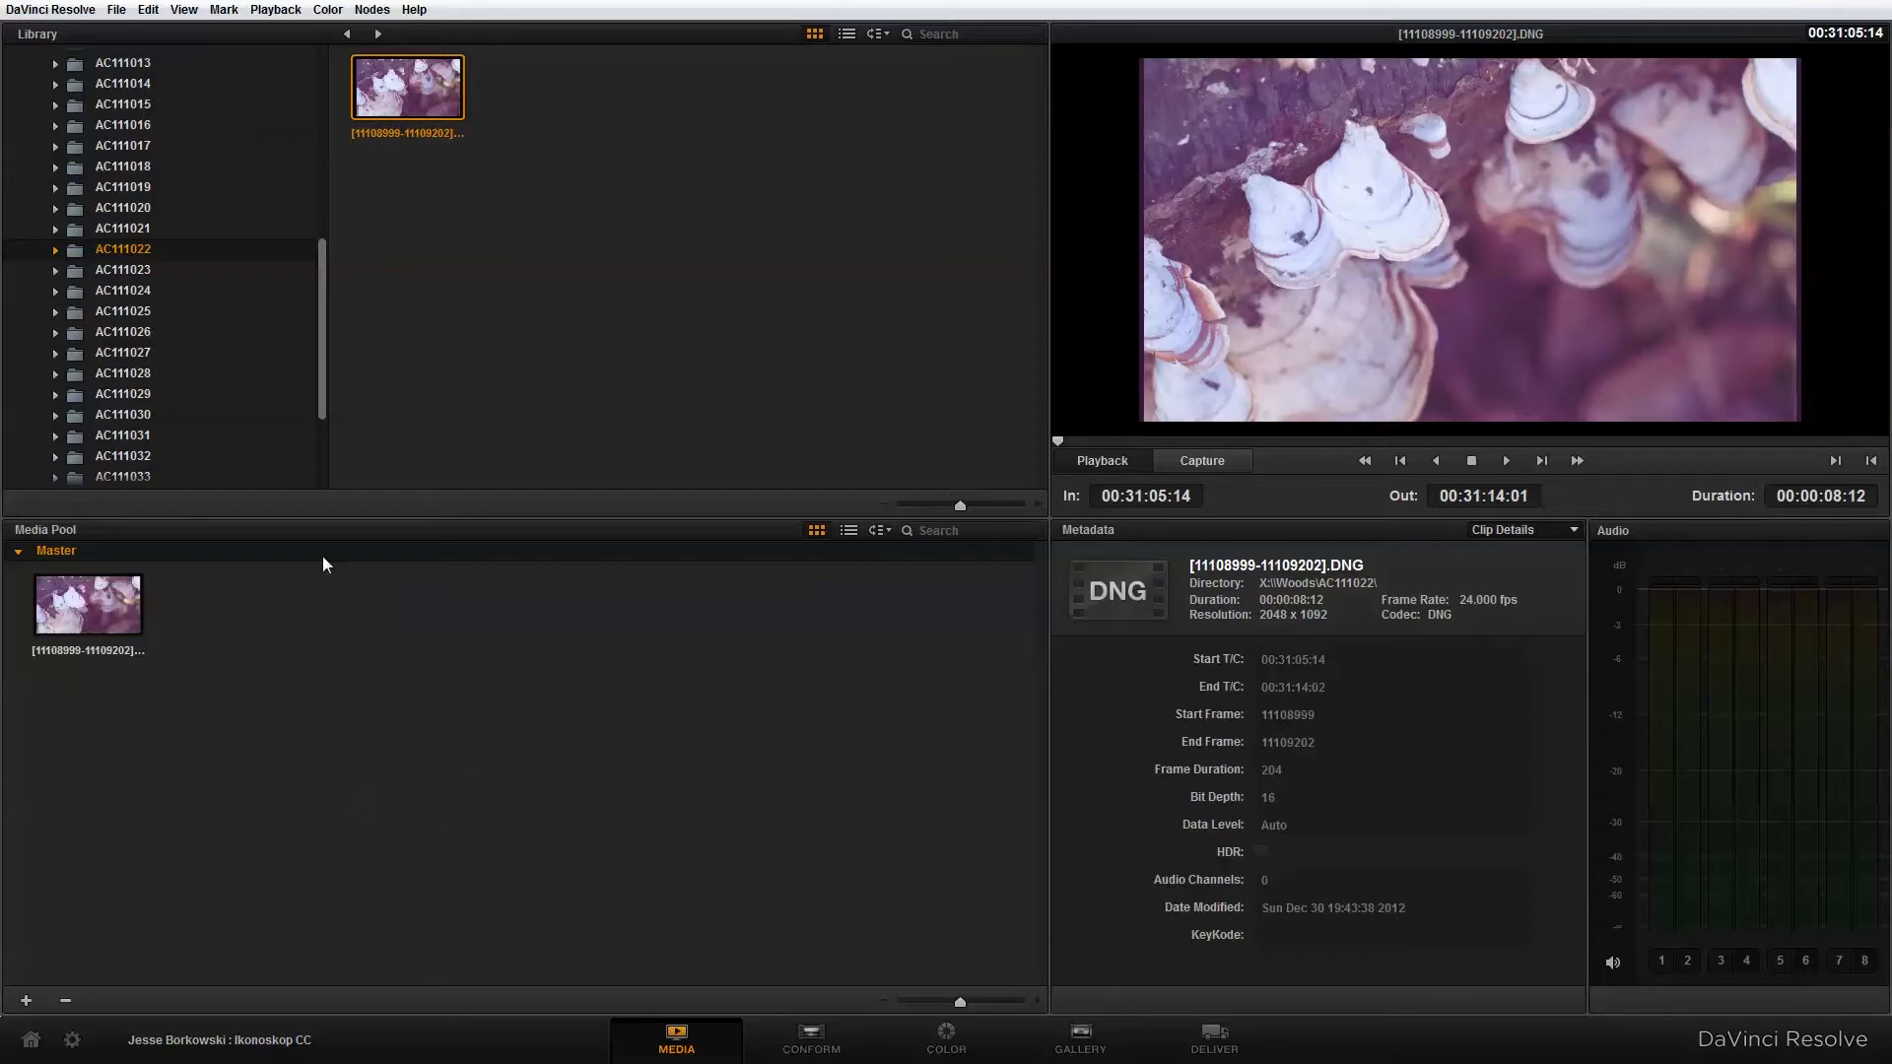
{"action": "left_click", "coordinate": [960, 1052]}
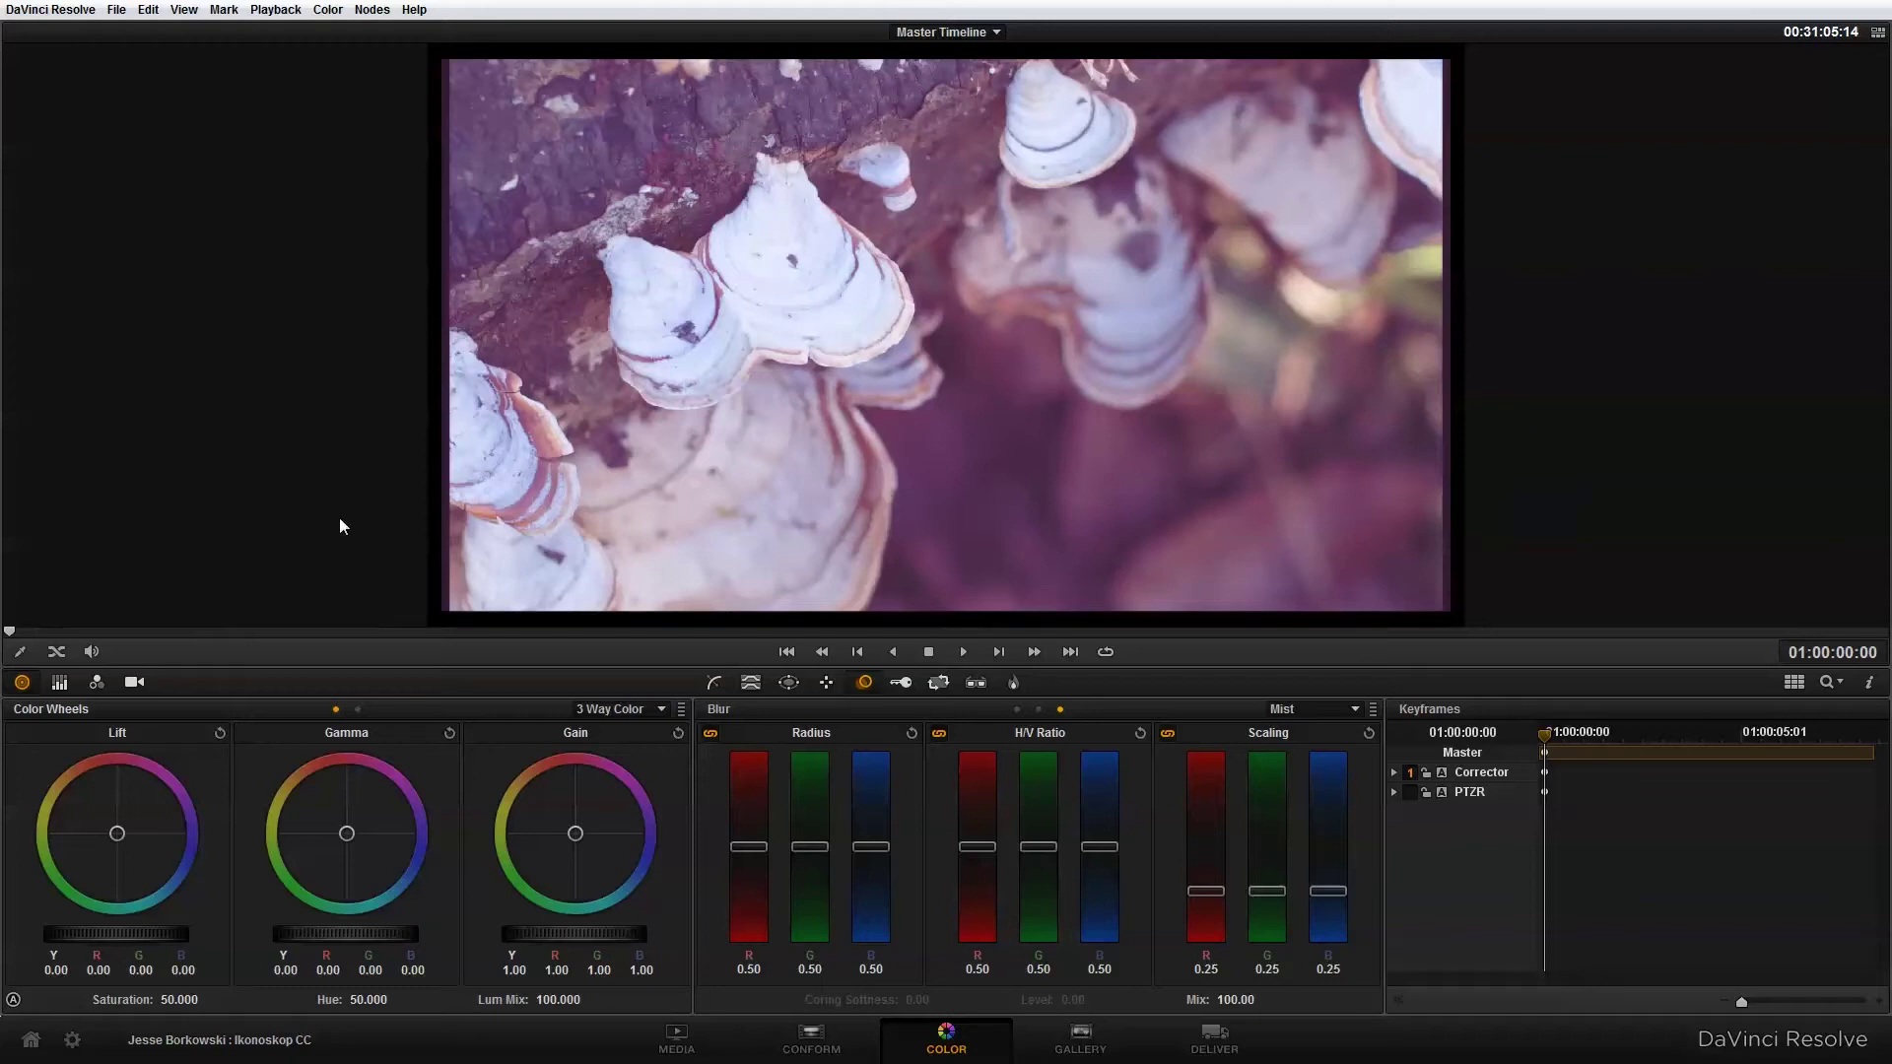
In Camera Raw, decode using Clip and set gamma to Linear after briefly comparing with Rec.709
{"action": "left_click", "coordinate": [135, 682]}
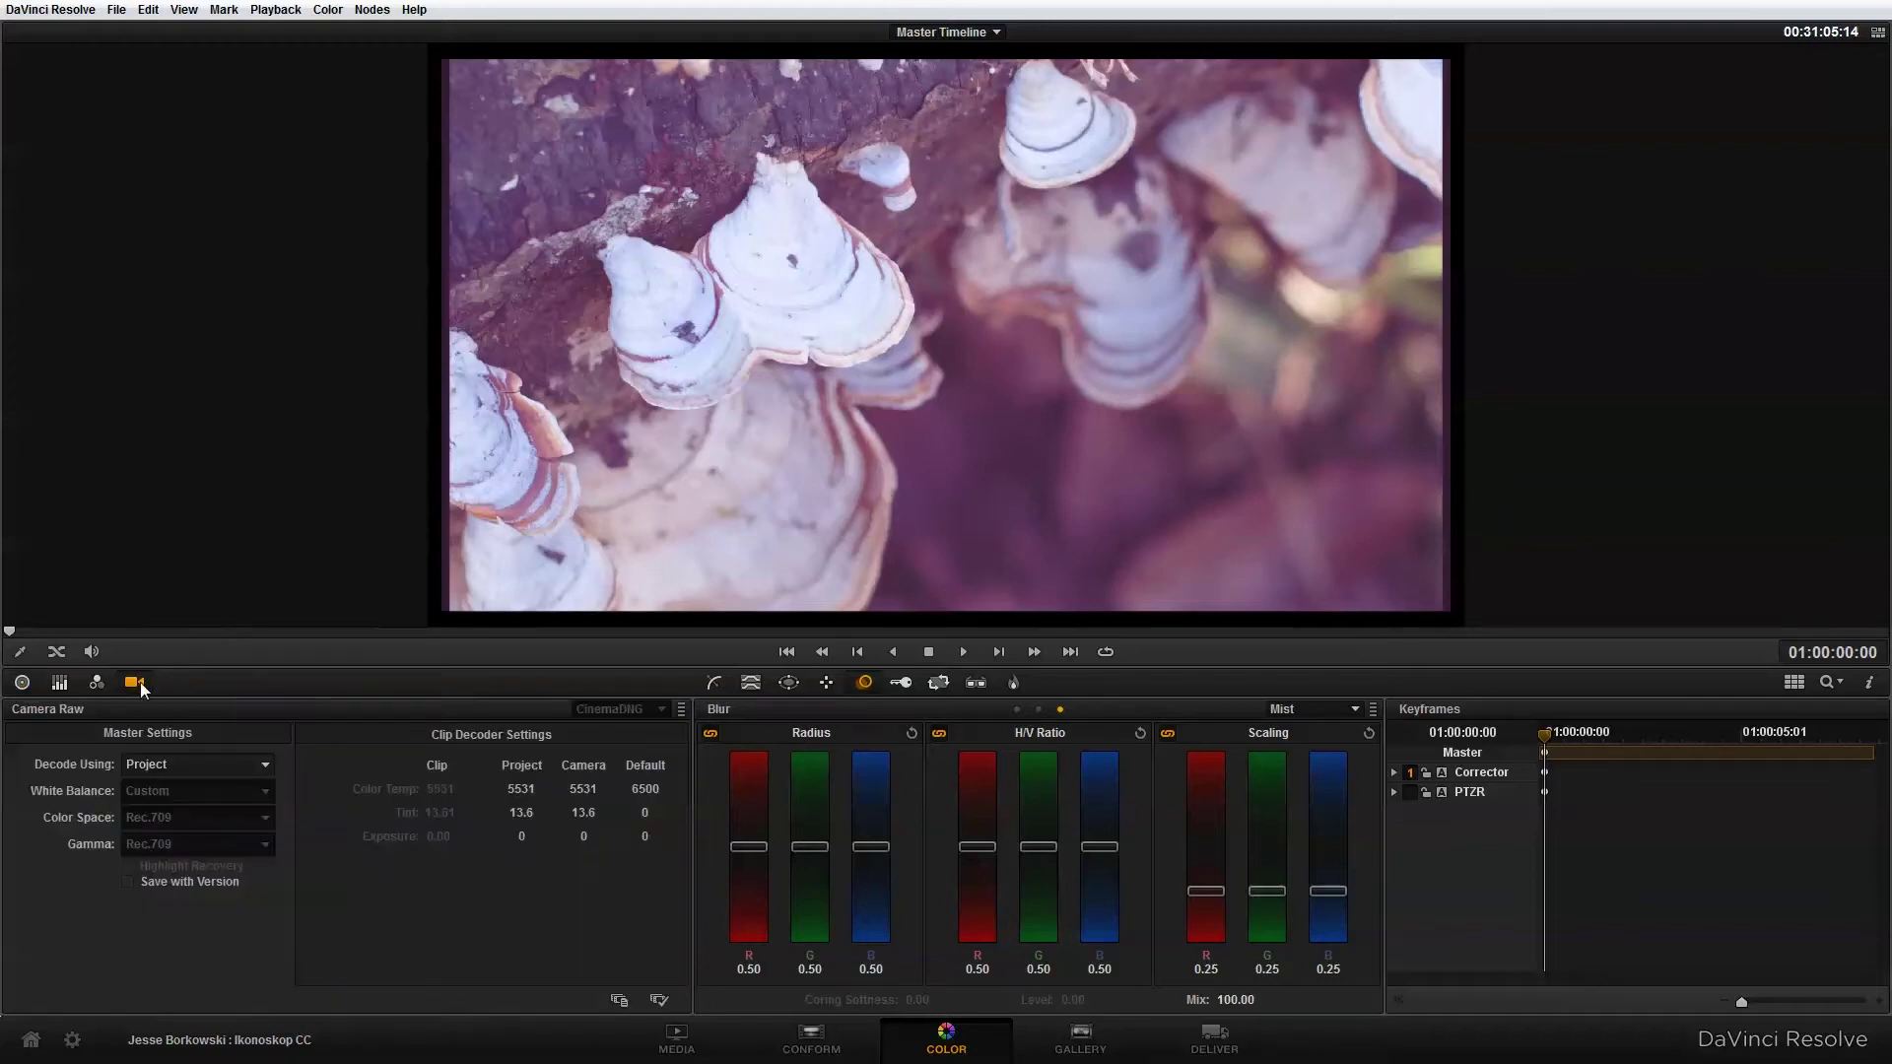
{"action": "left_click", "coordinate": [213, 765]}
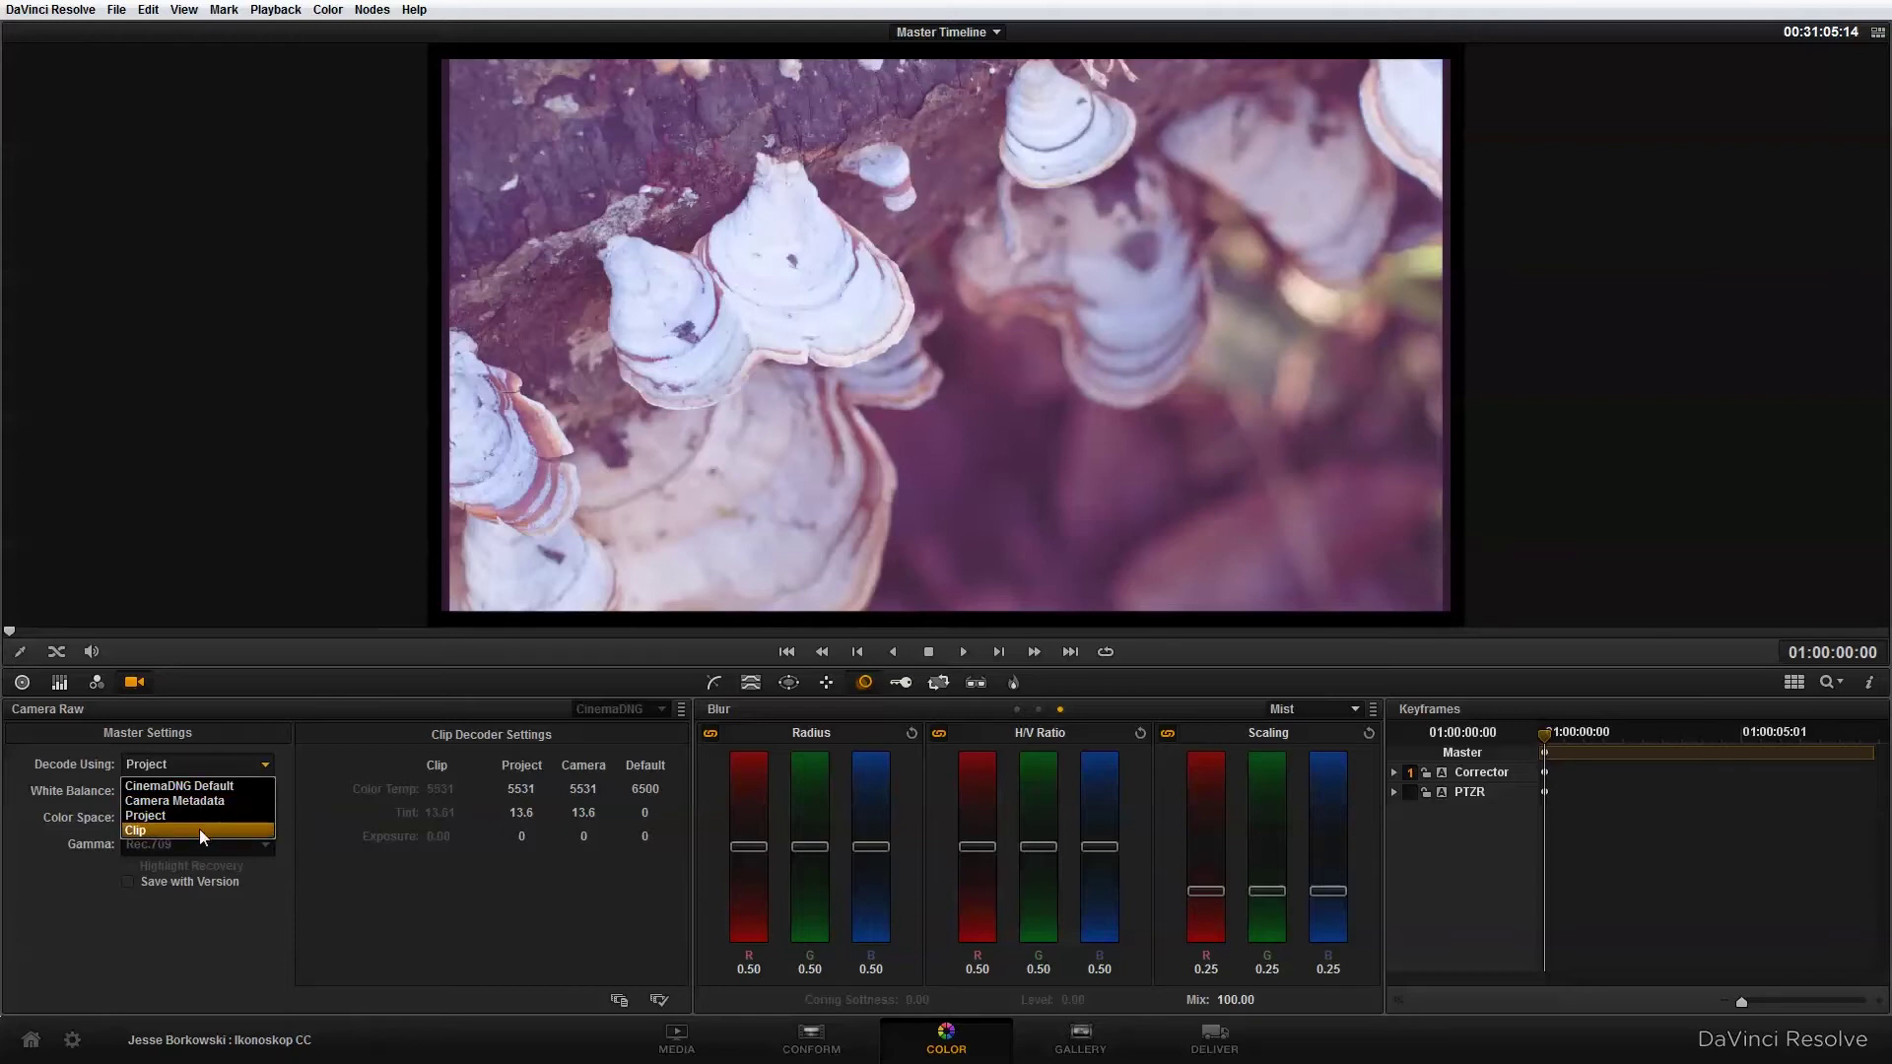
{"action": "left_click", "coordinate": [199, 830]}
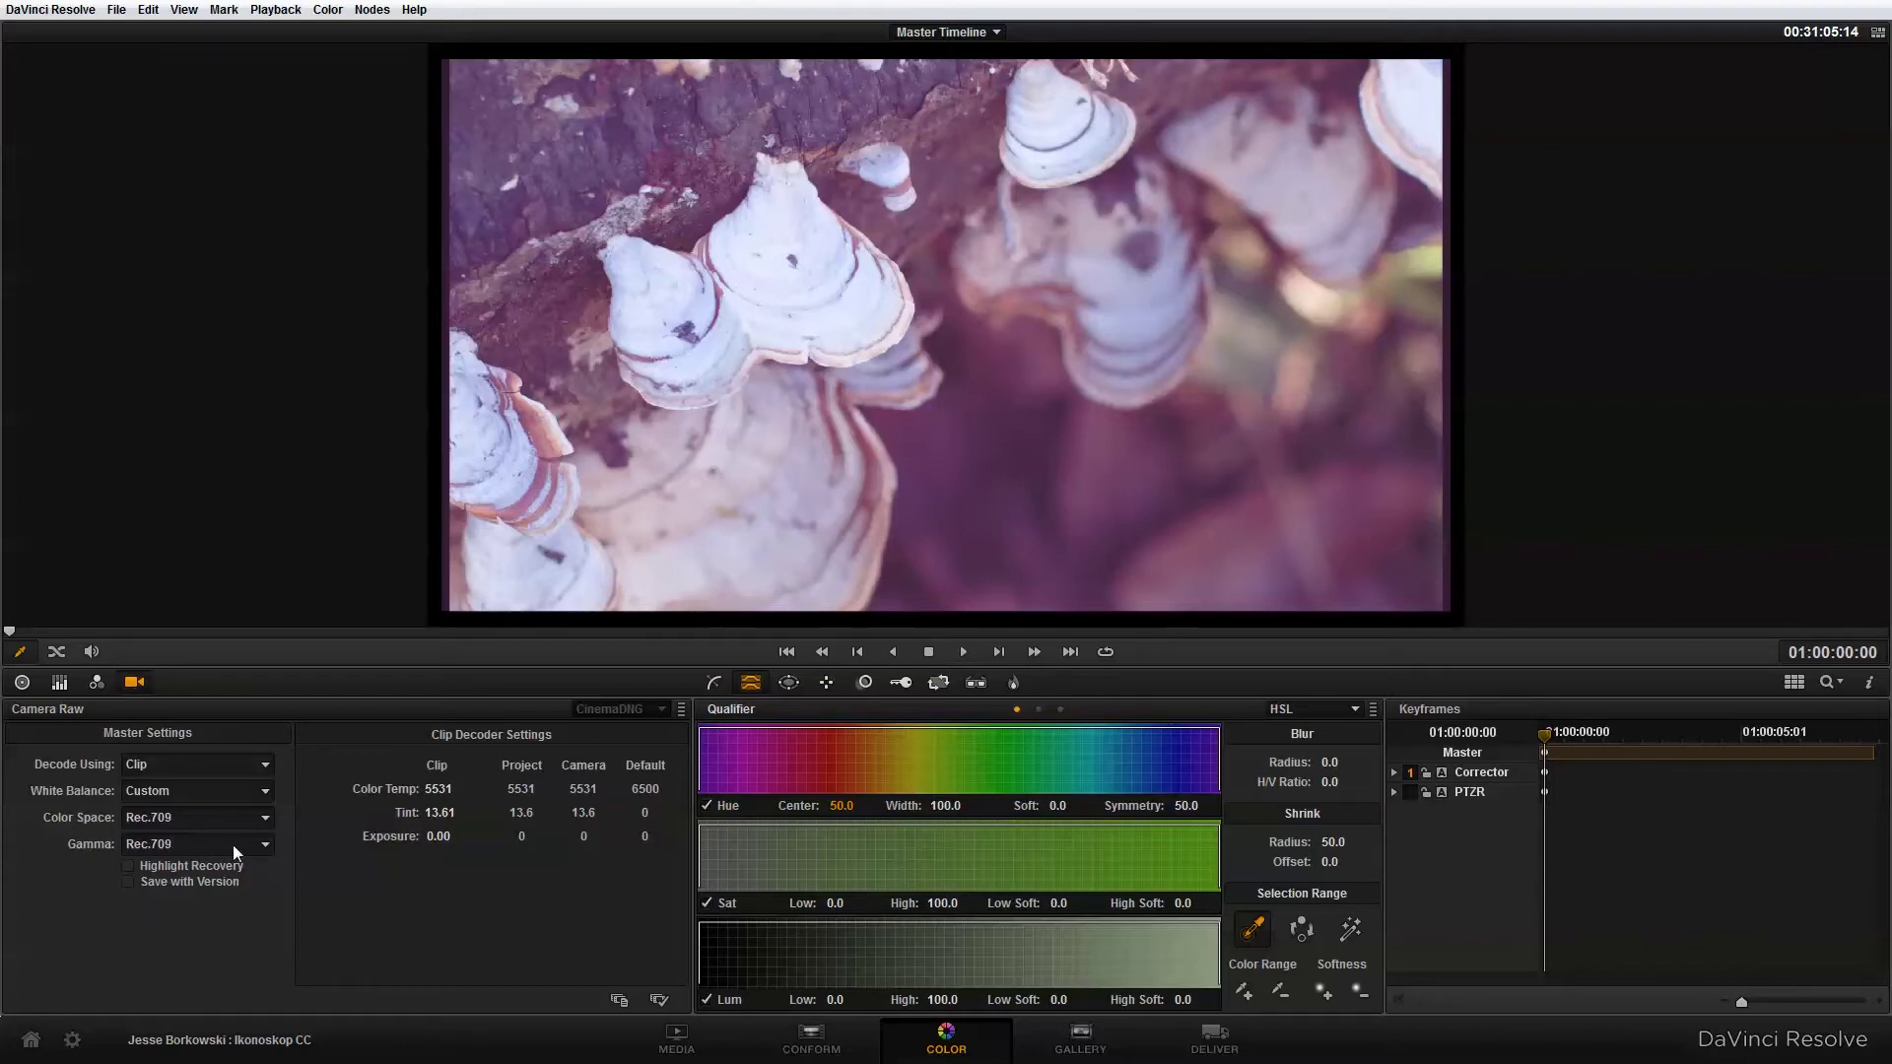
{"action": "left_click", "coordinate": [257, 841]}
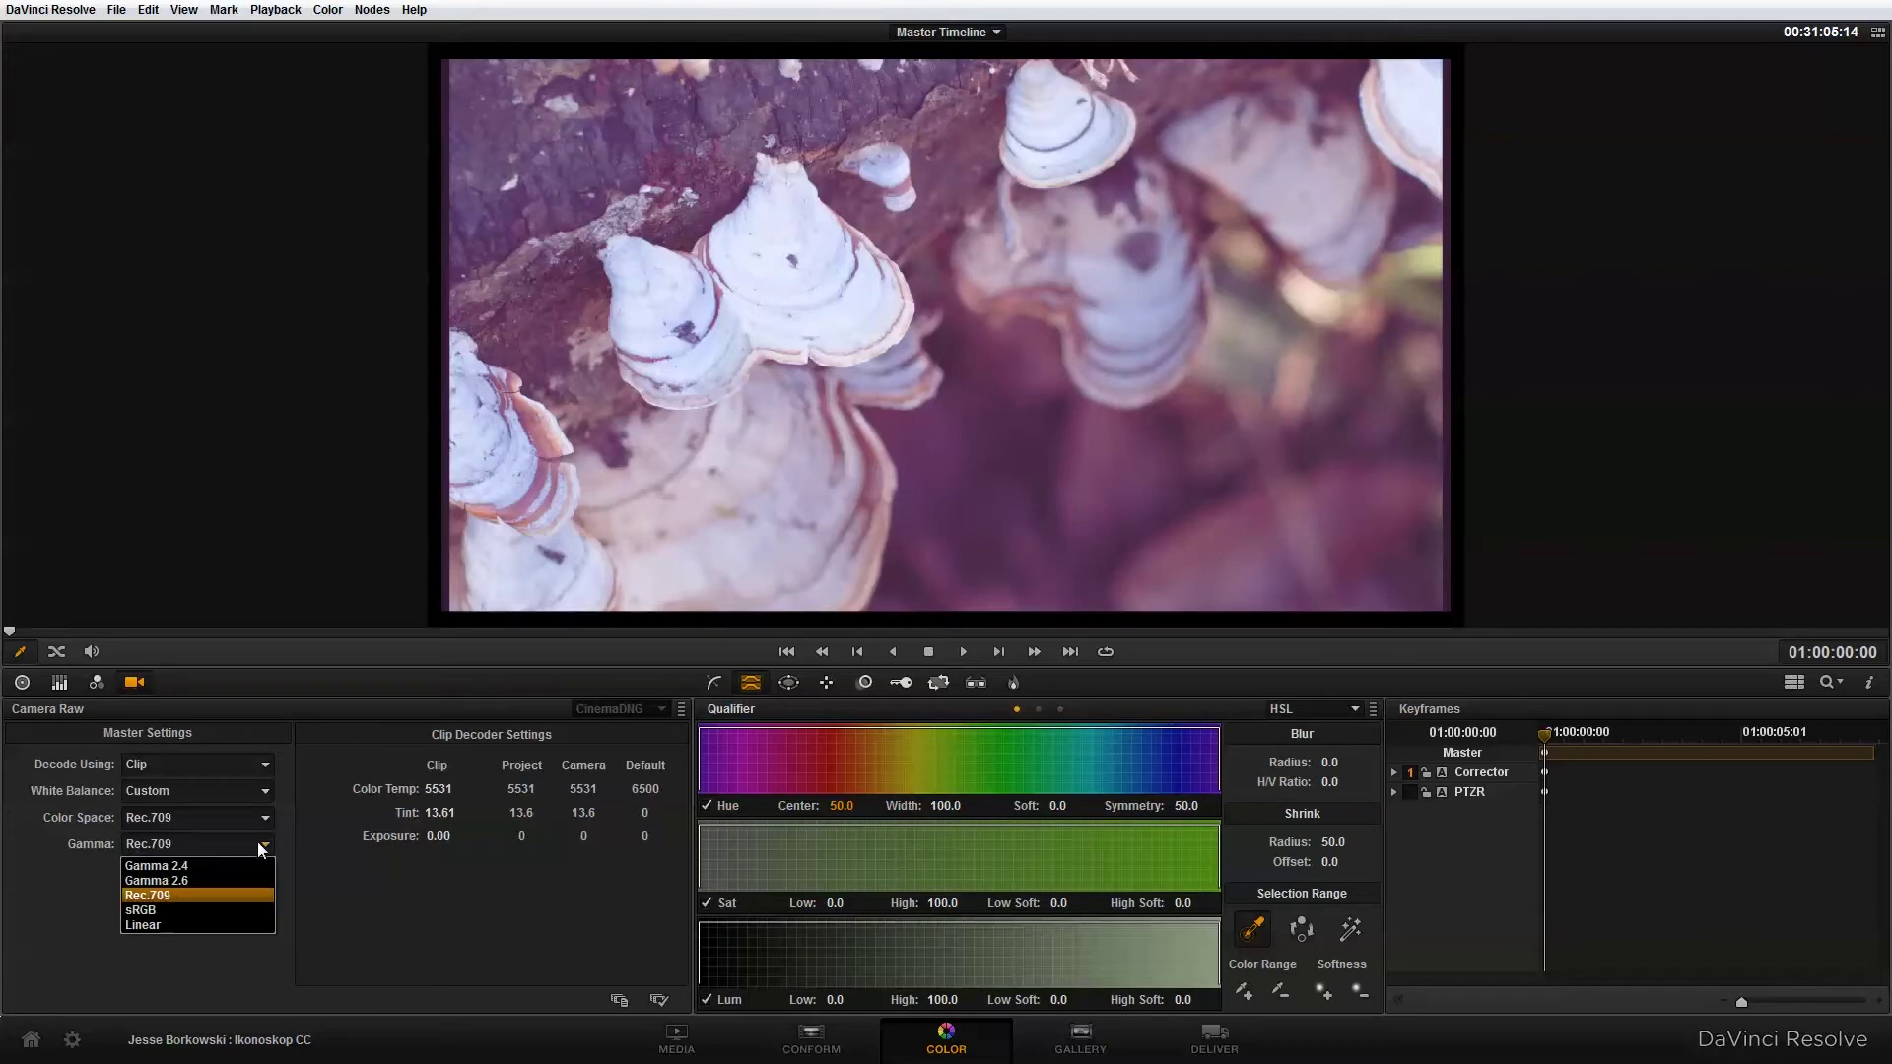
{"action": "left_click", "coordinate": [240, 924]}
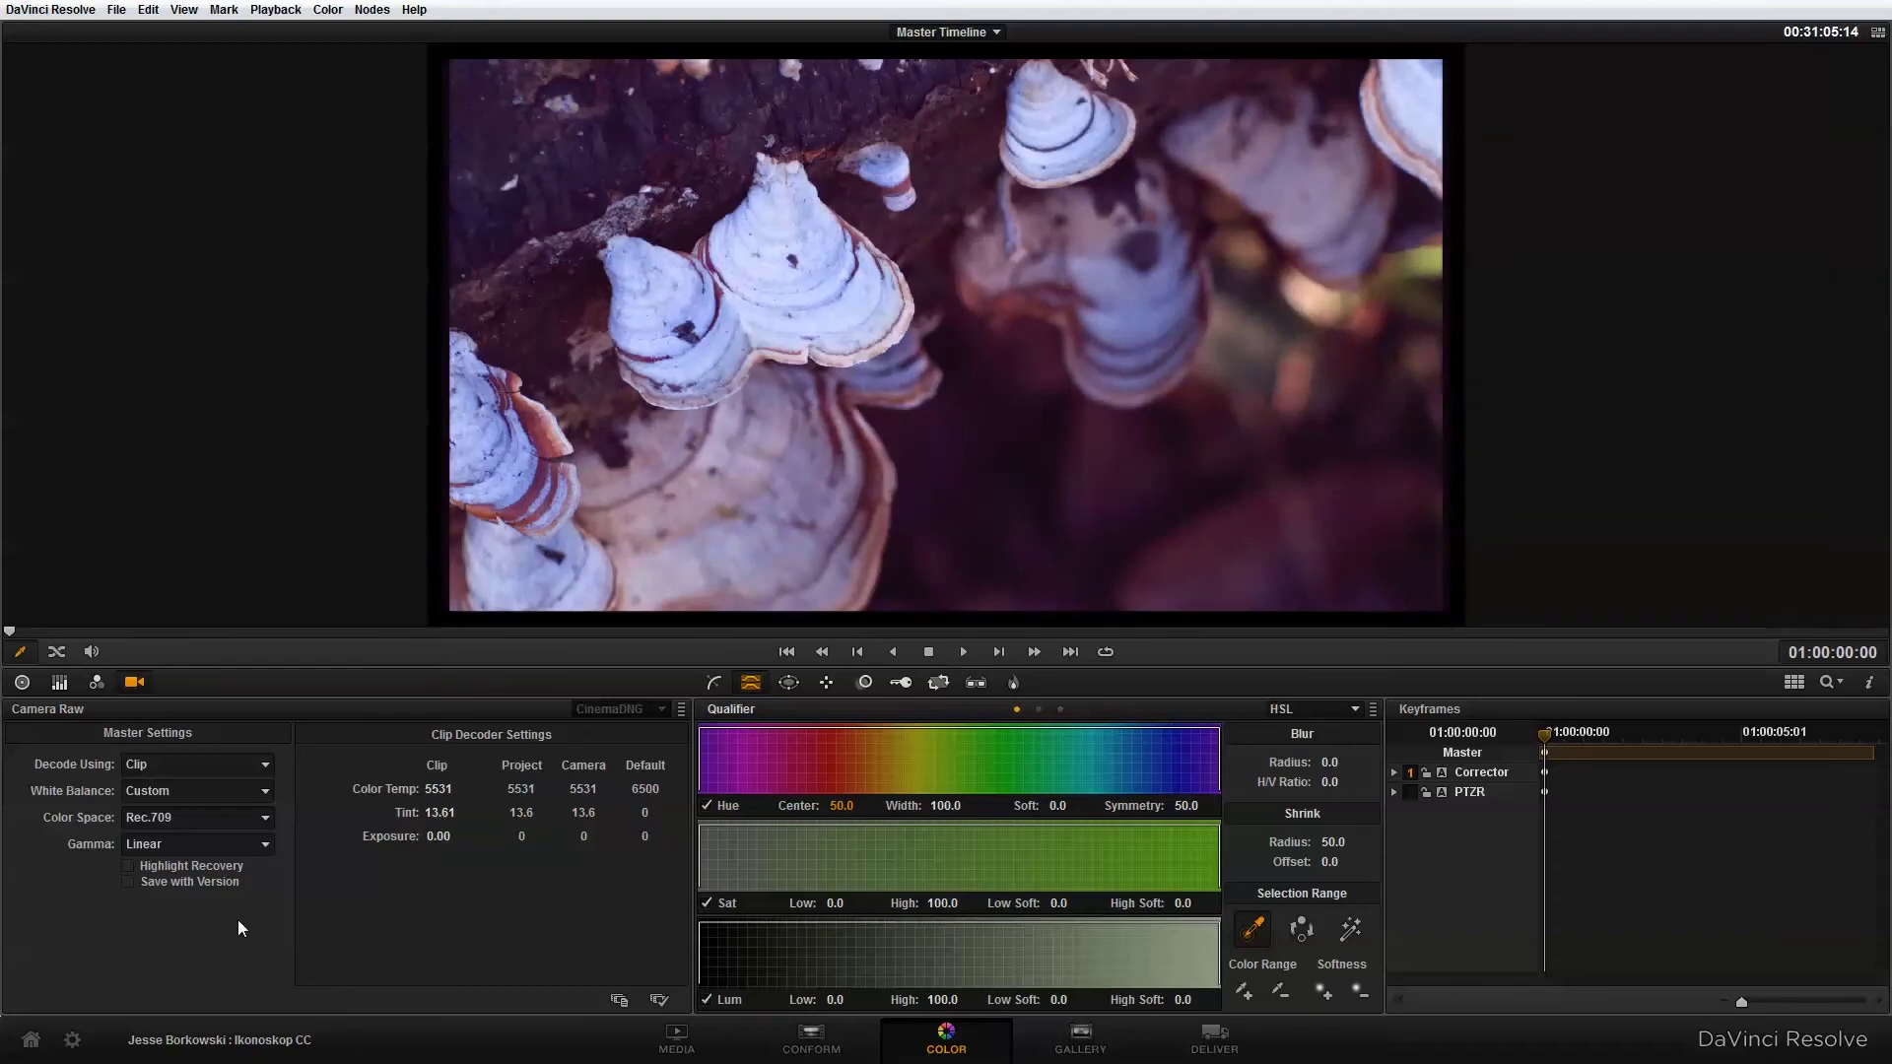
{"action": "left_click", "coordinate": [237, 850]}
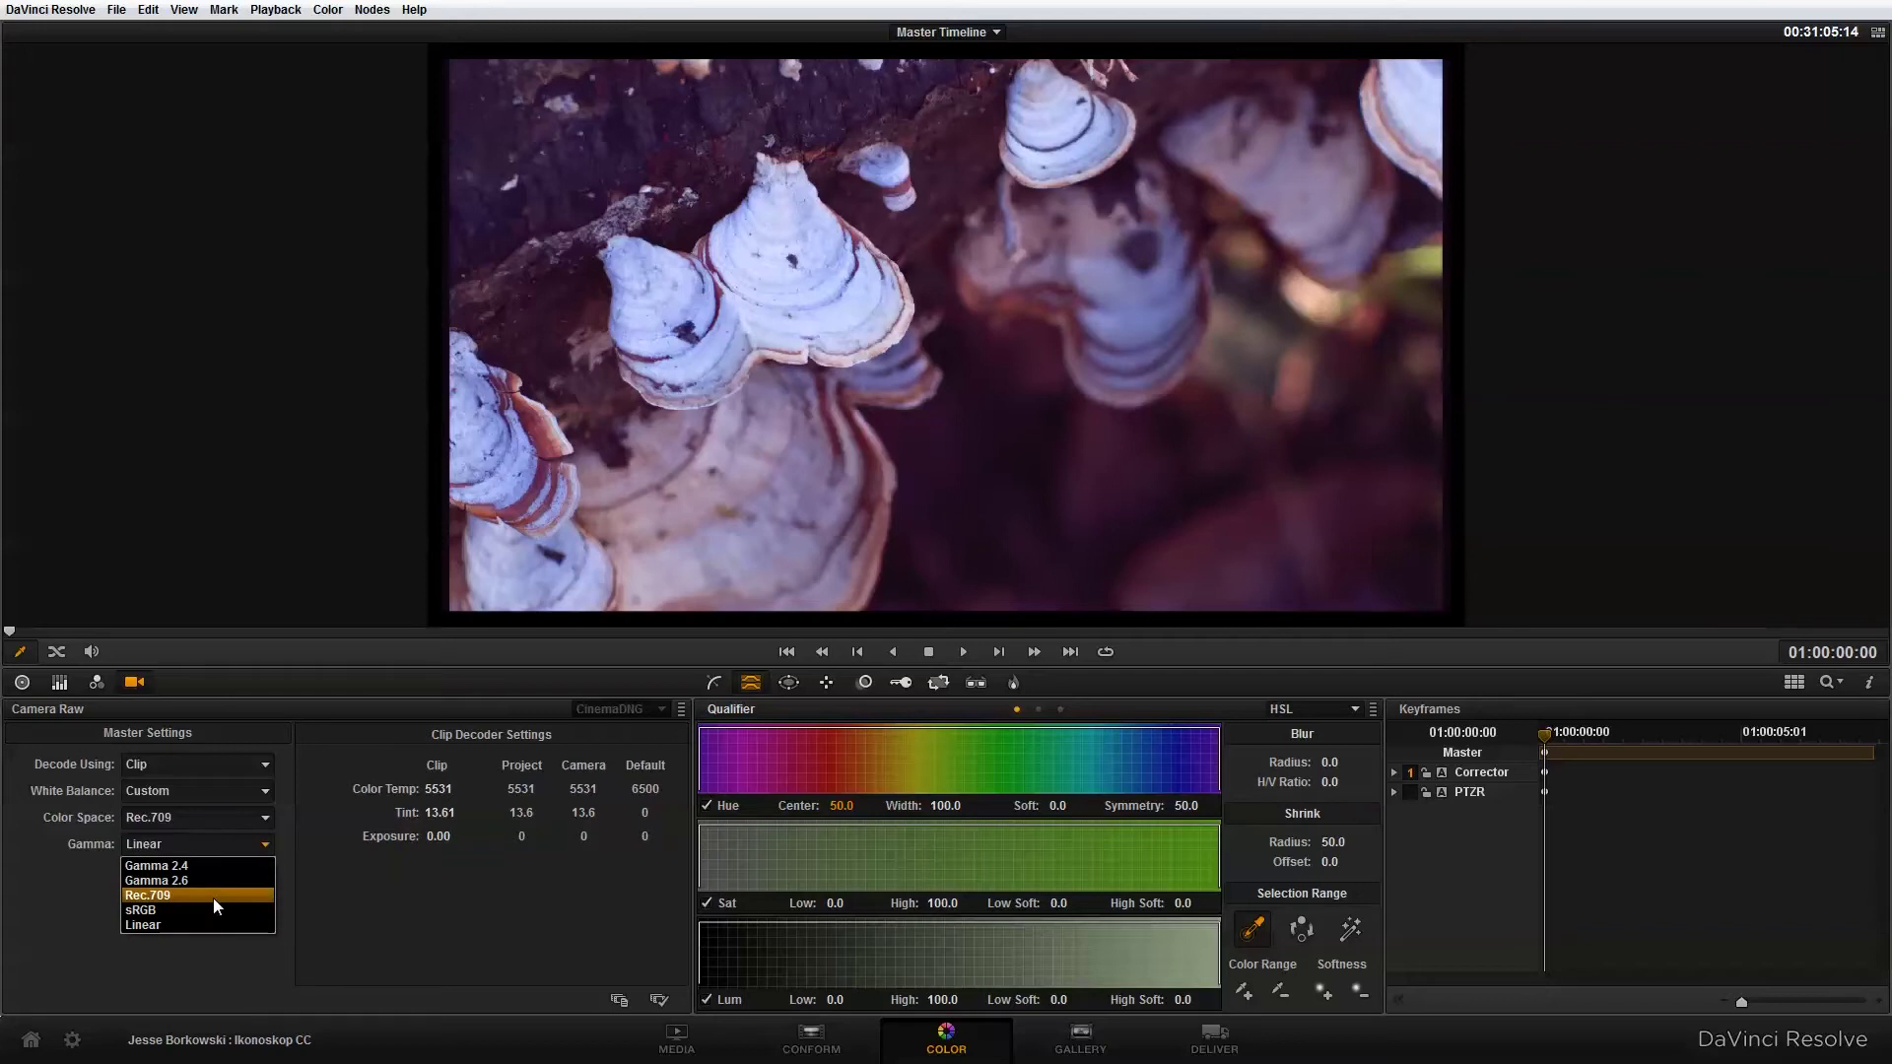
{"action": "left_click", "coordinate": [213, 895]}
{"action": "left_click", "coordinate": [222, 847]}
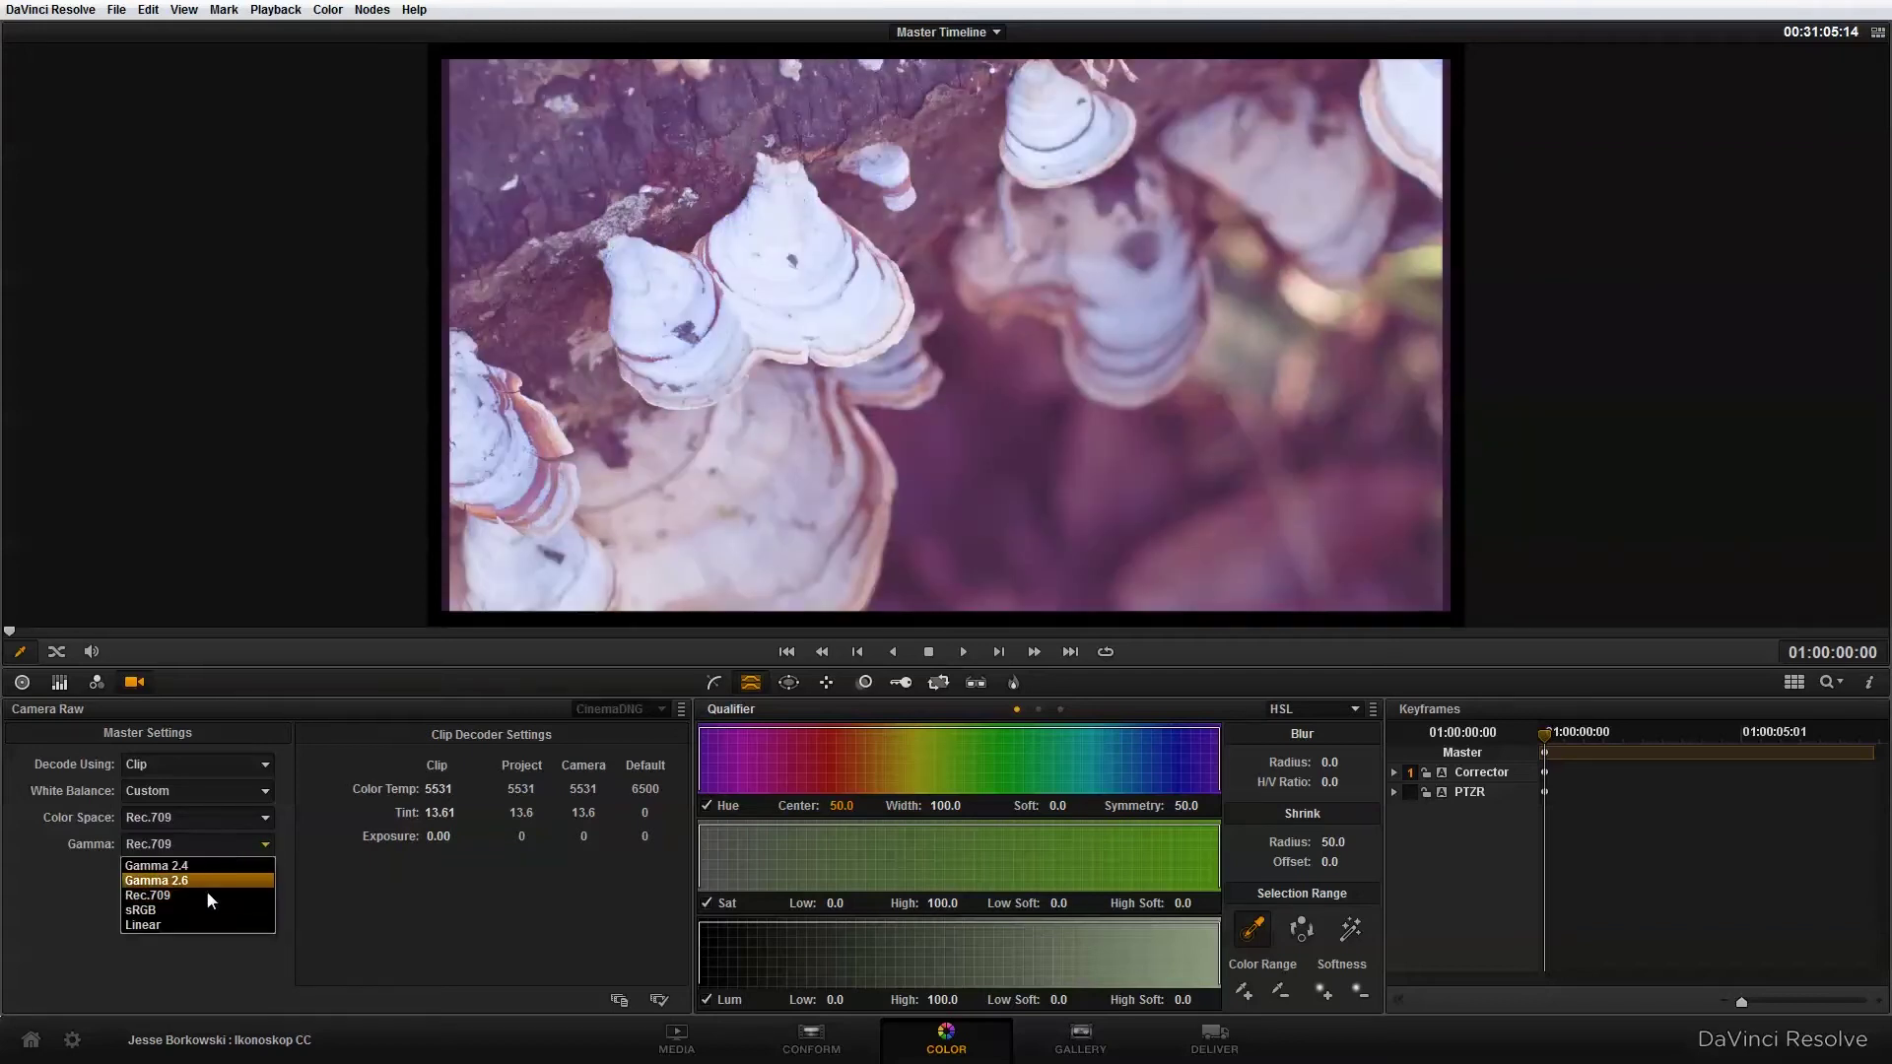
{"action": "left_click", "coordinate": [197, 926]}
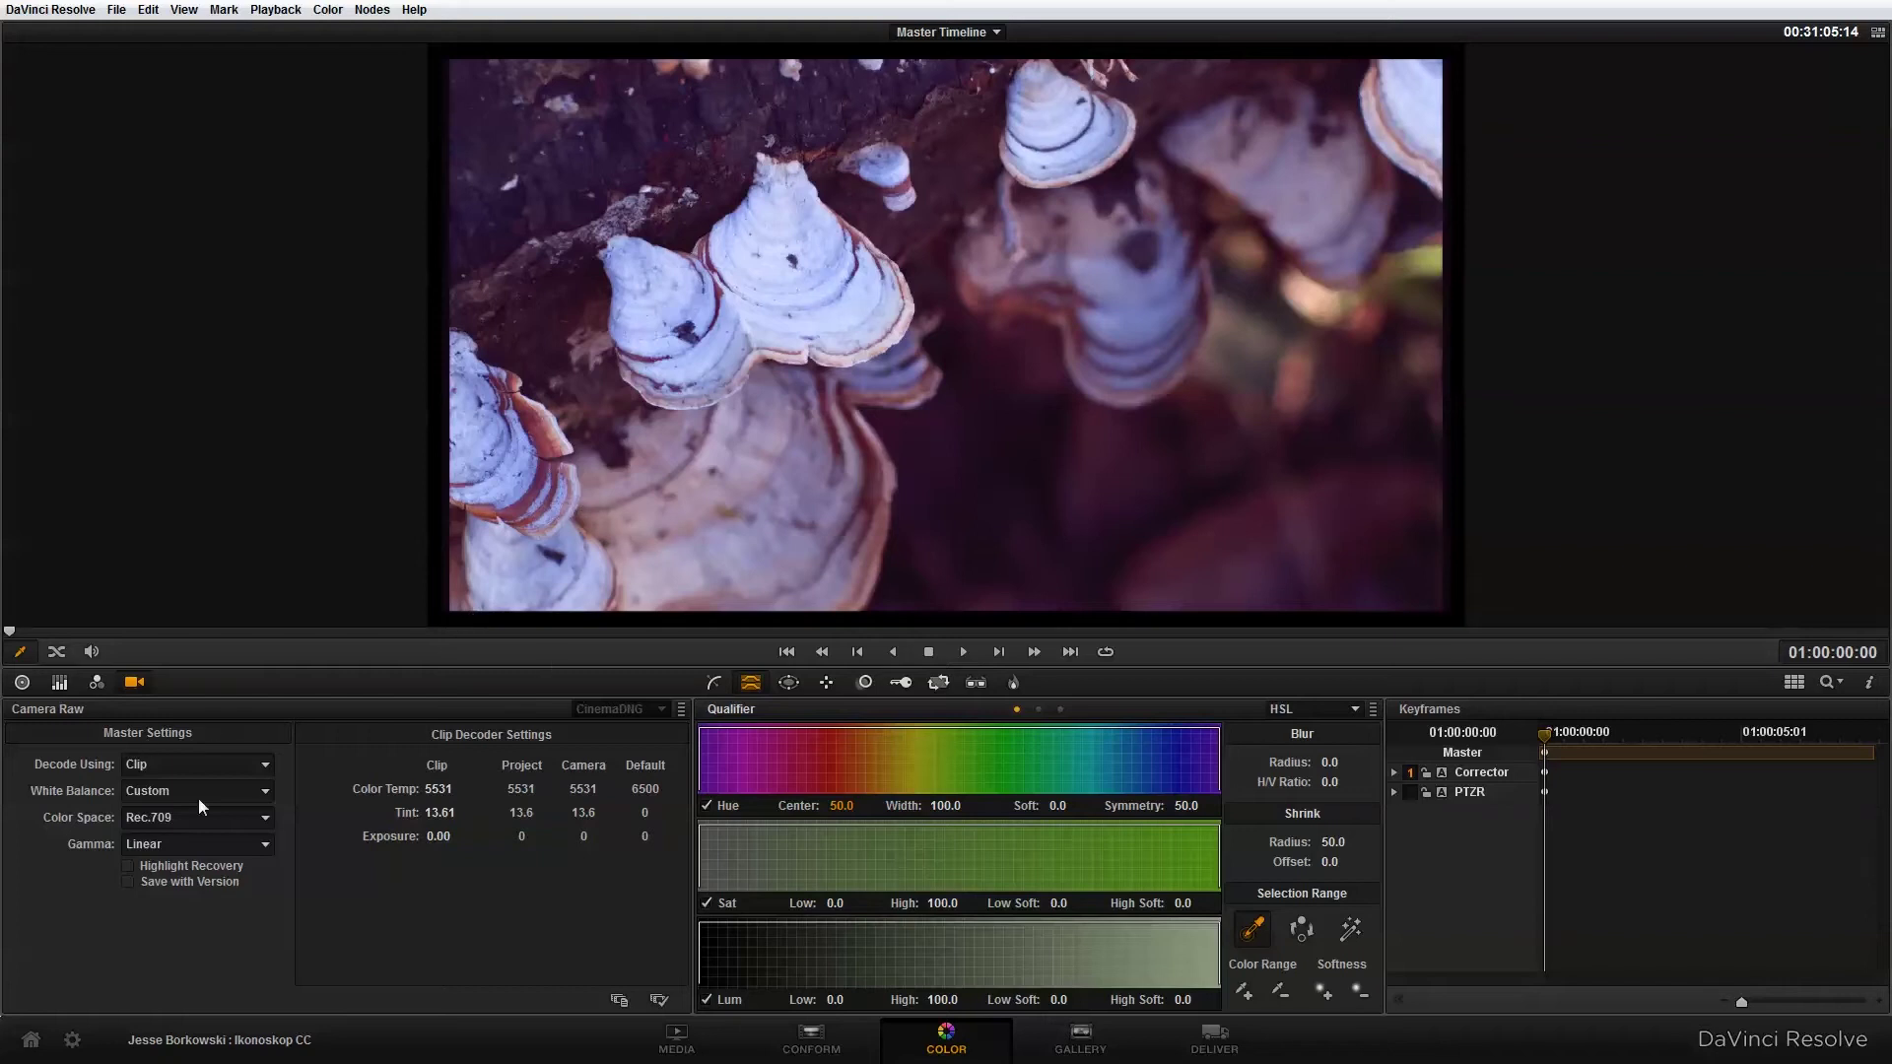
Switch the color wheels to Log mode and open the Color menu
{"action": "left_click", "coordinate": [22, 682]}
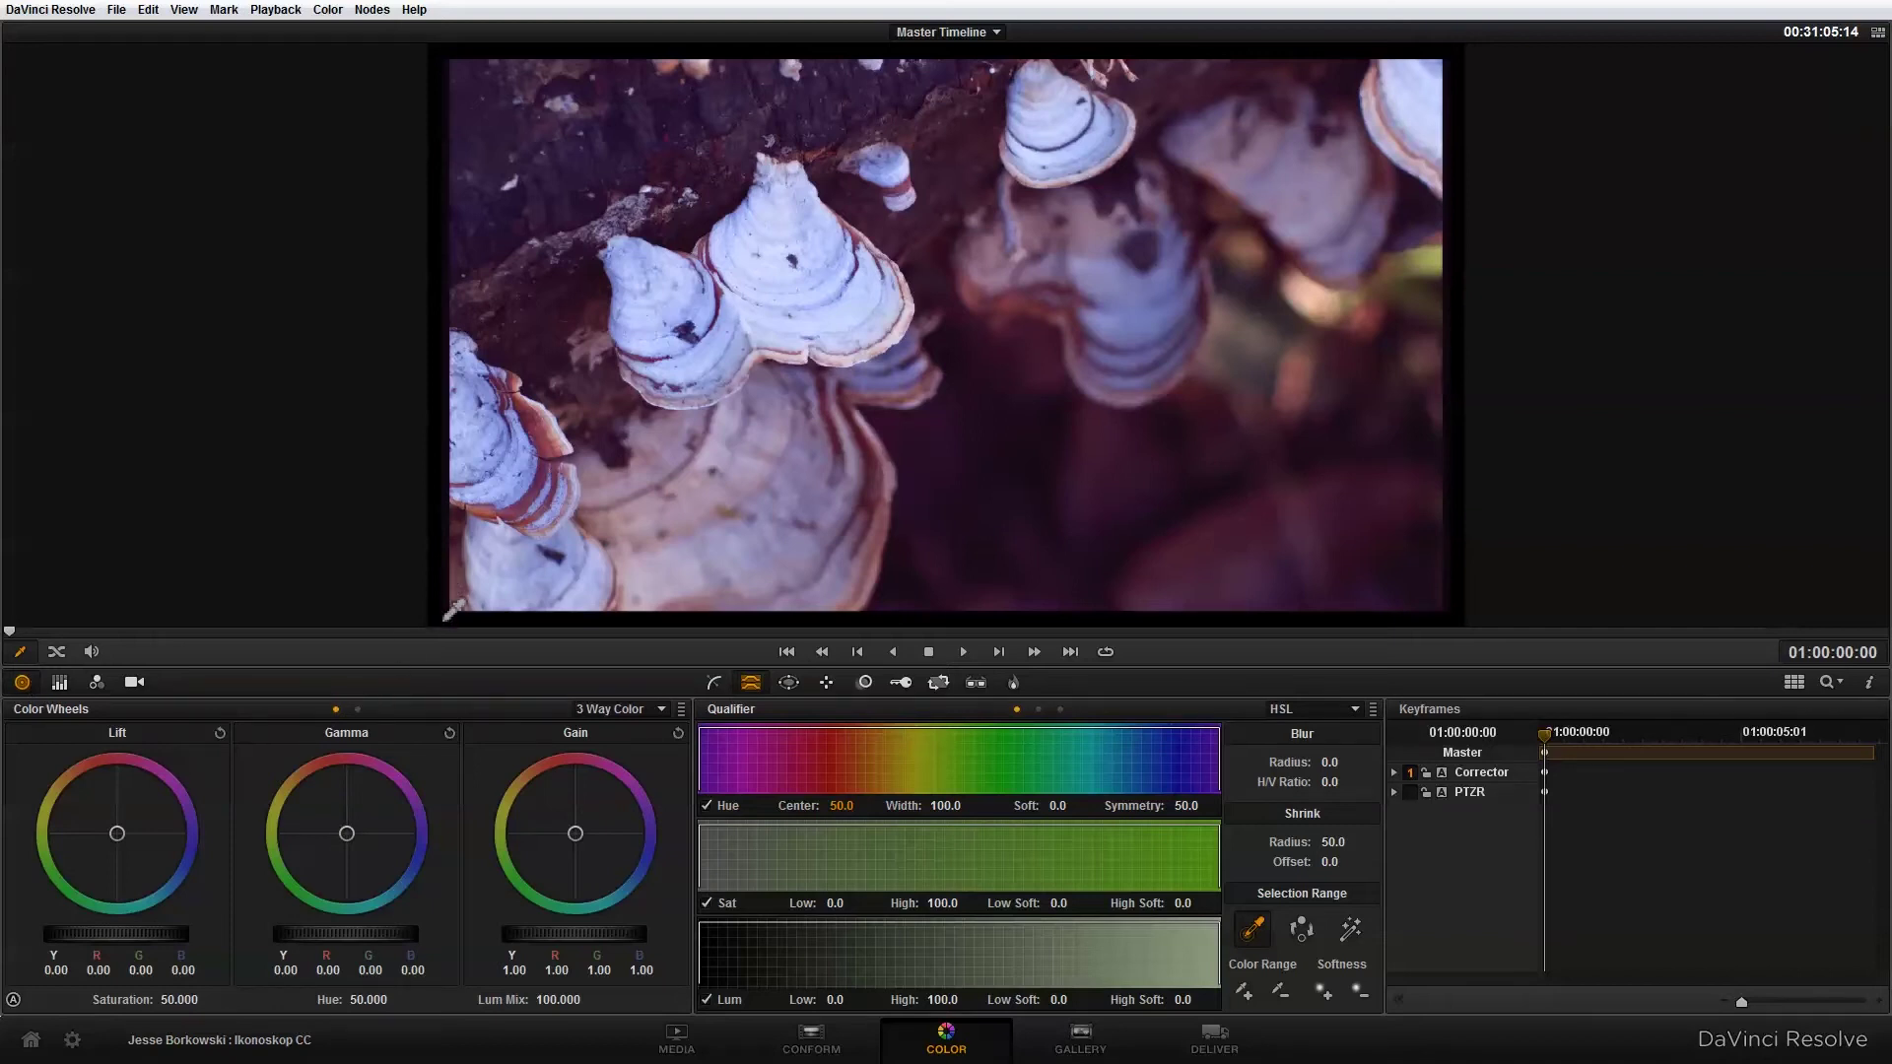
{"action": "left_click", "coordinate": [660, 707]}
{"action": "left_click", "coordinate": [638, 742]}
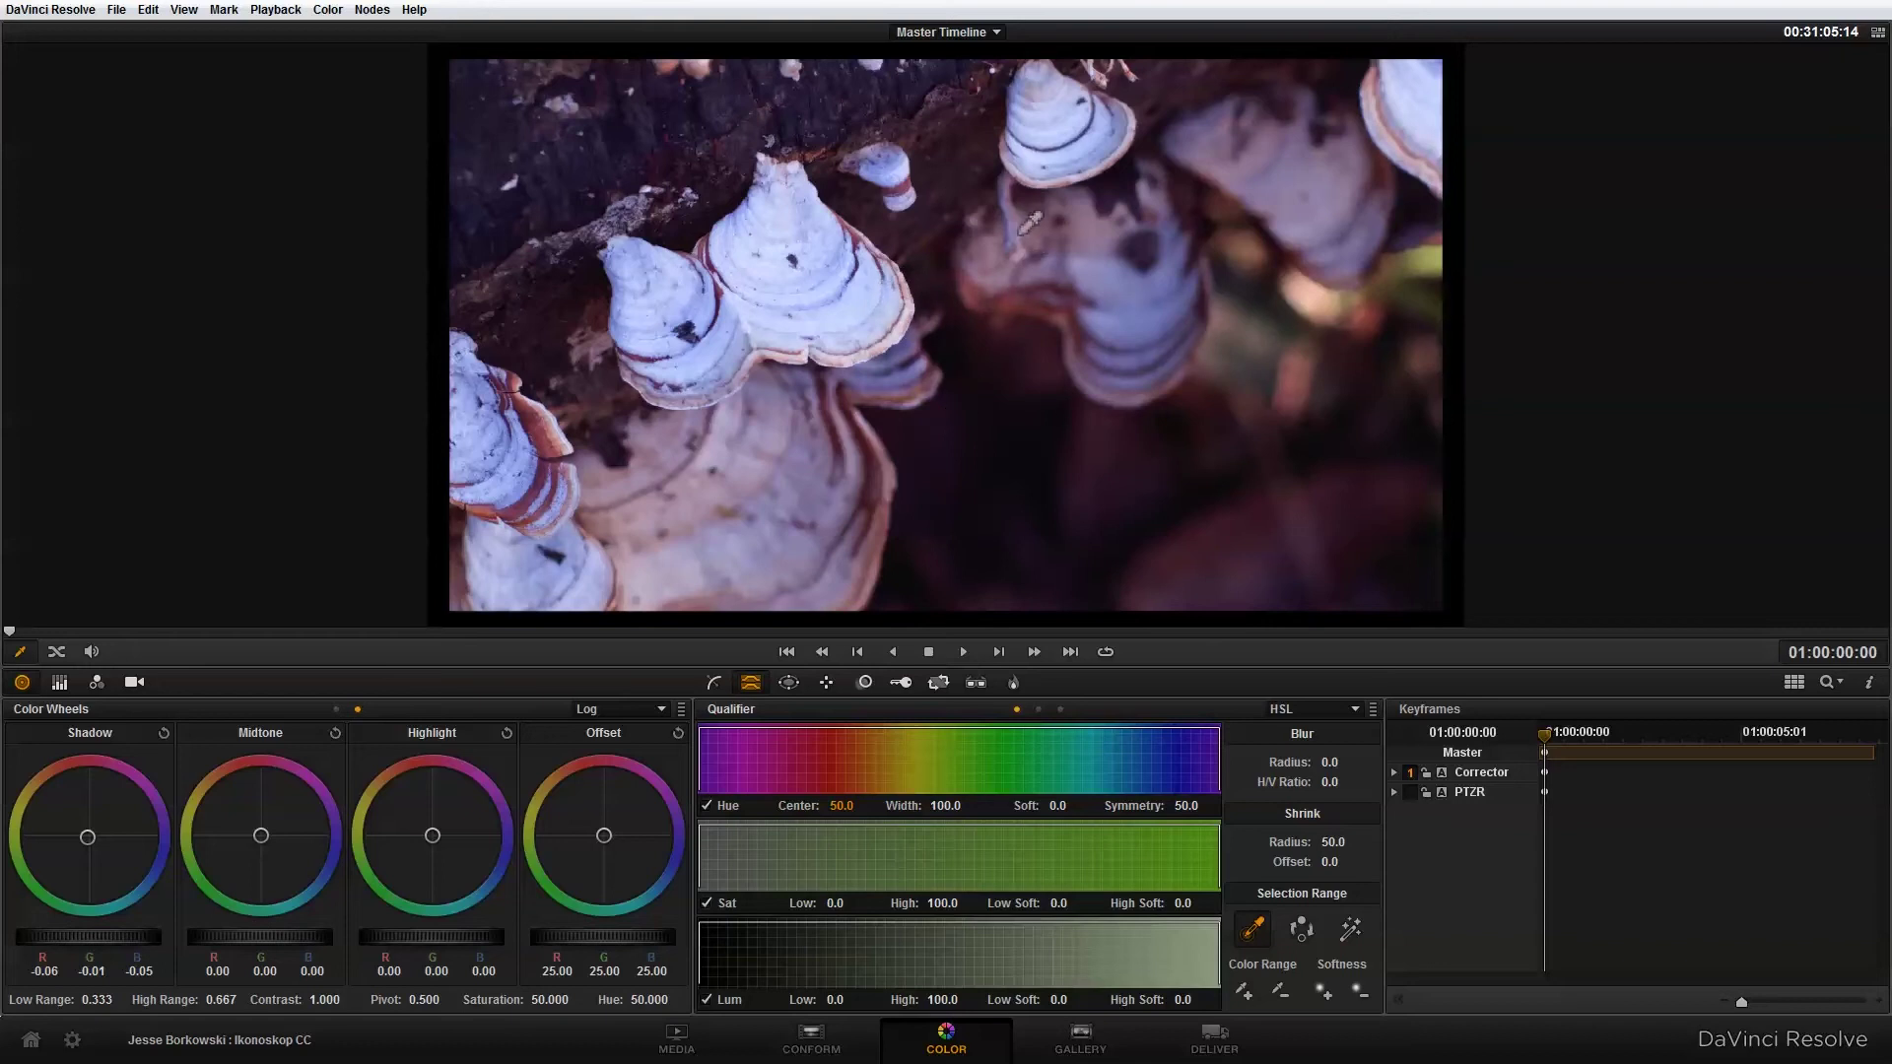
{"action": "left_click", "coordinate": [329, 10]}
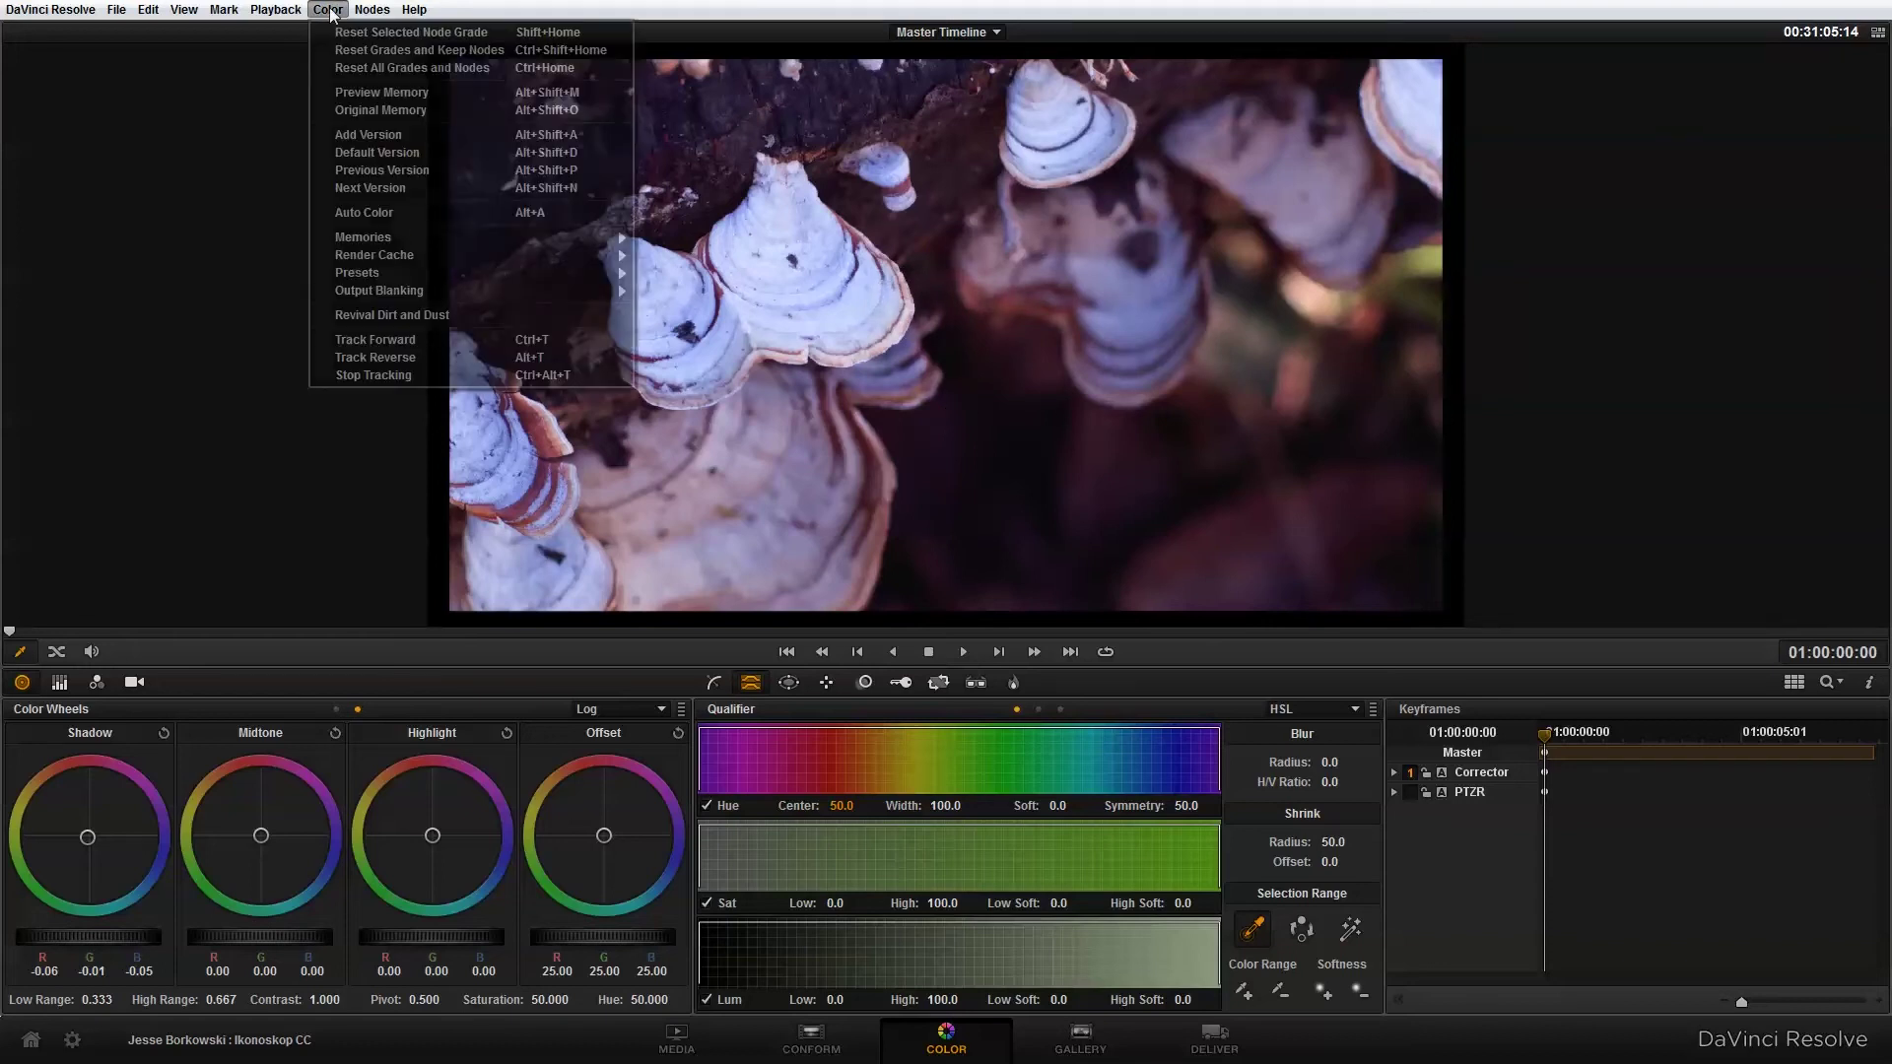
Apply Auto Color, then shift the Log highlight and shadow wheels to cancel the magenta tint
{"action": "left_click", "coordinate": [420, 210]}
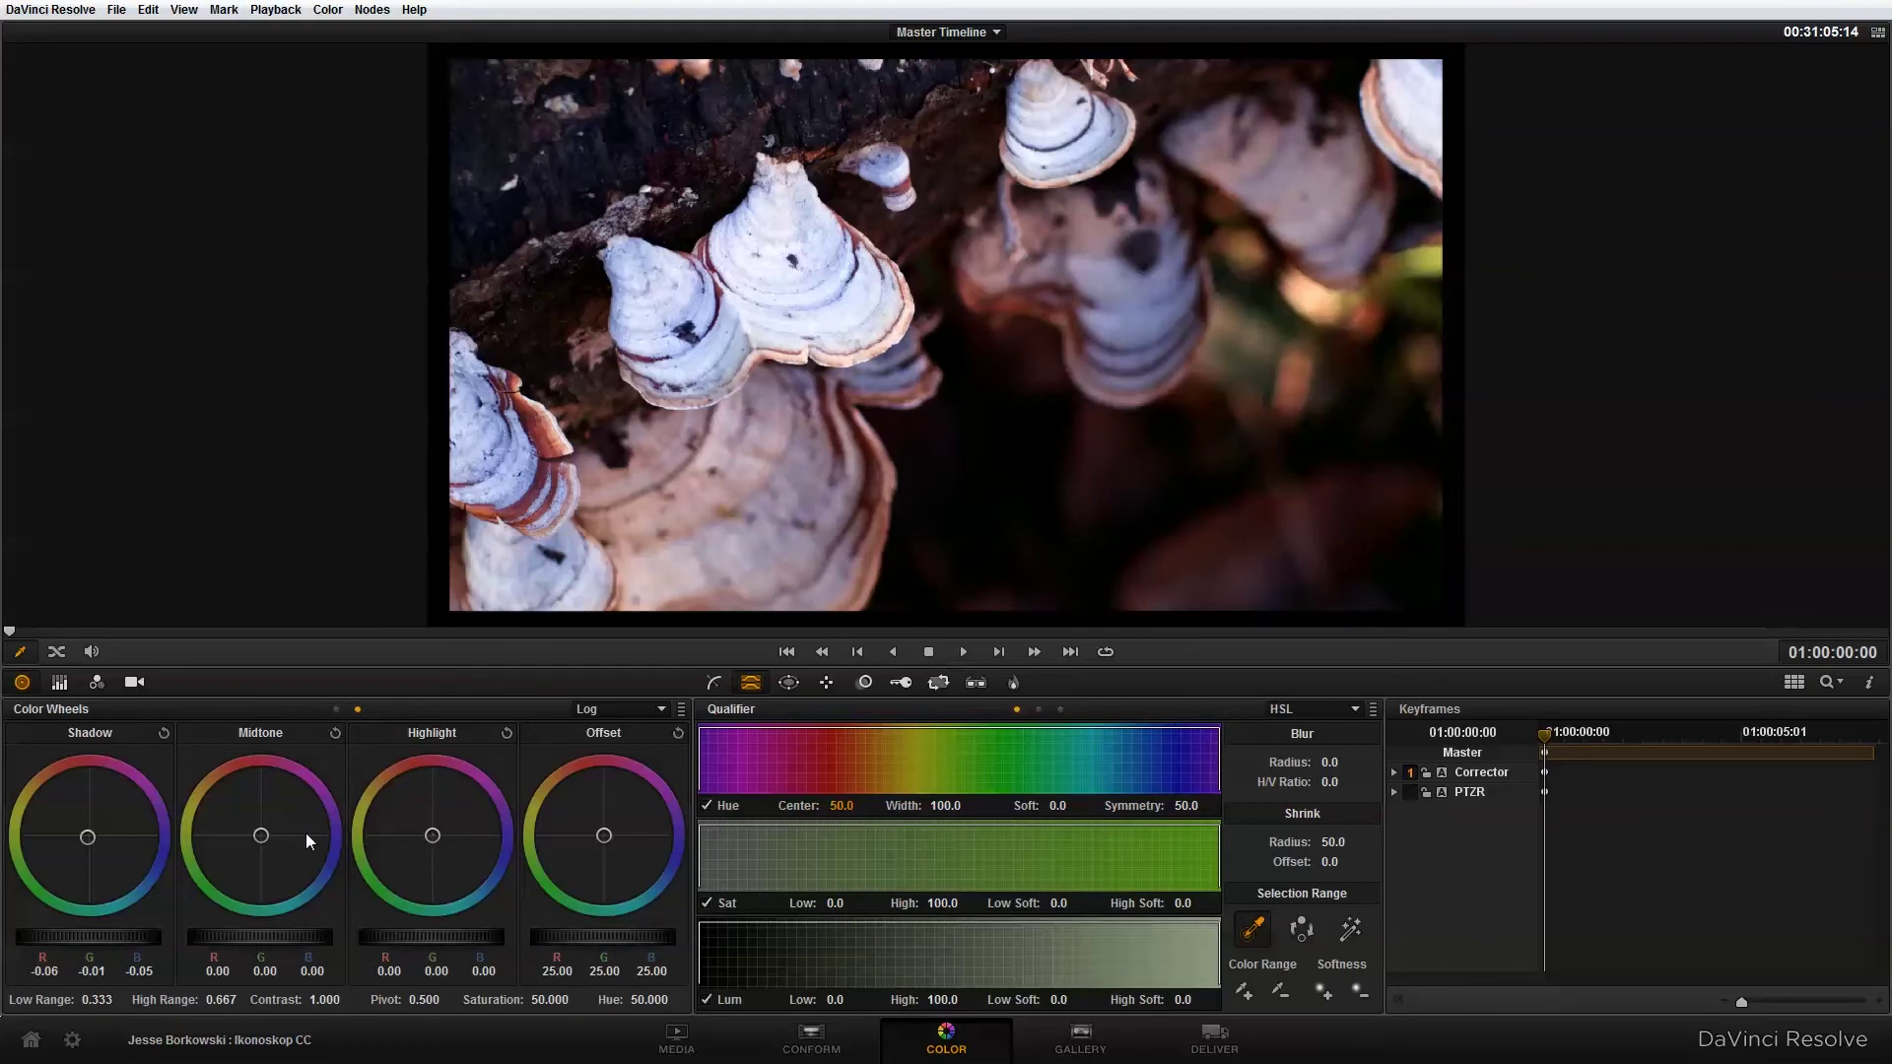
{"action": "mouse_move", "coordinate": [263, 834]}
{"action": "left_mouse_down"}
{"action": "mouse_move", "coordinate": [294, 802]}
{"action": "mouse_move", "coordinate": [247, 846]}
{"action": "mouse_move", "coordinate": [233, 898]}
{"action": "mouse_move", "coordinate": [317, 907]}
{"action": "mouse_move", "coordinate": [268, 848]}
{"action": "left_mouse_up"}
{"action": "left_click", "coordinate": [444, 867]}
{"action": "left_click_drag", "start_coordinate": [444, 873], "coordinate": [491, 919]}
{"action": "left_click_drag", "start_coordinate": [410, 784], "coordinate": [458, 879]}
{"action": "left_click_drag", "start_coordinate": [94, 847], "coordinate": [71, 777]}
{"action": "left_click_drag", "start_coordinate": [156, 859], "coordinate": [169, 881]}
Set Image Scaling input to 'Center crop with no resizing' in Project Settings and apply it
{"action": "left_click", "coordinate": [69, 1040]}
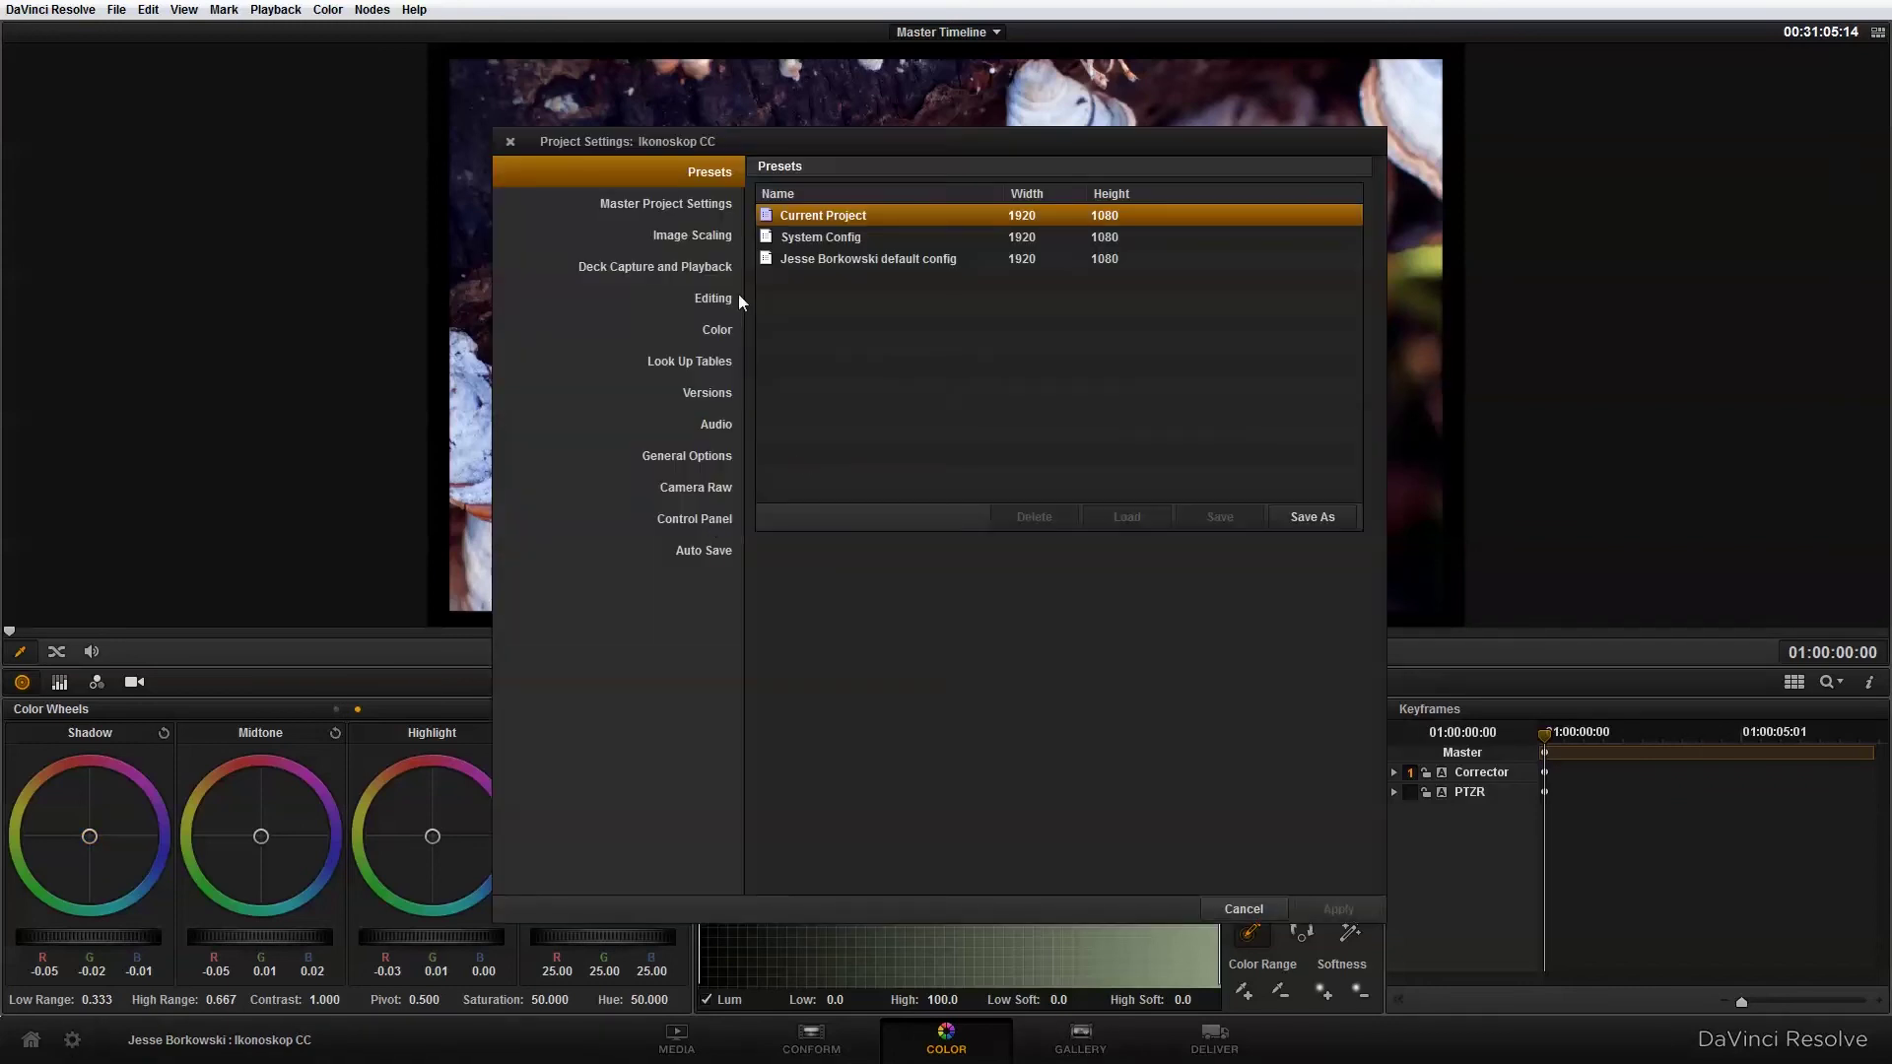
{"action": "left_click", "coordinate": [706, 233]}
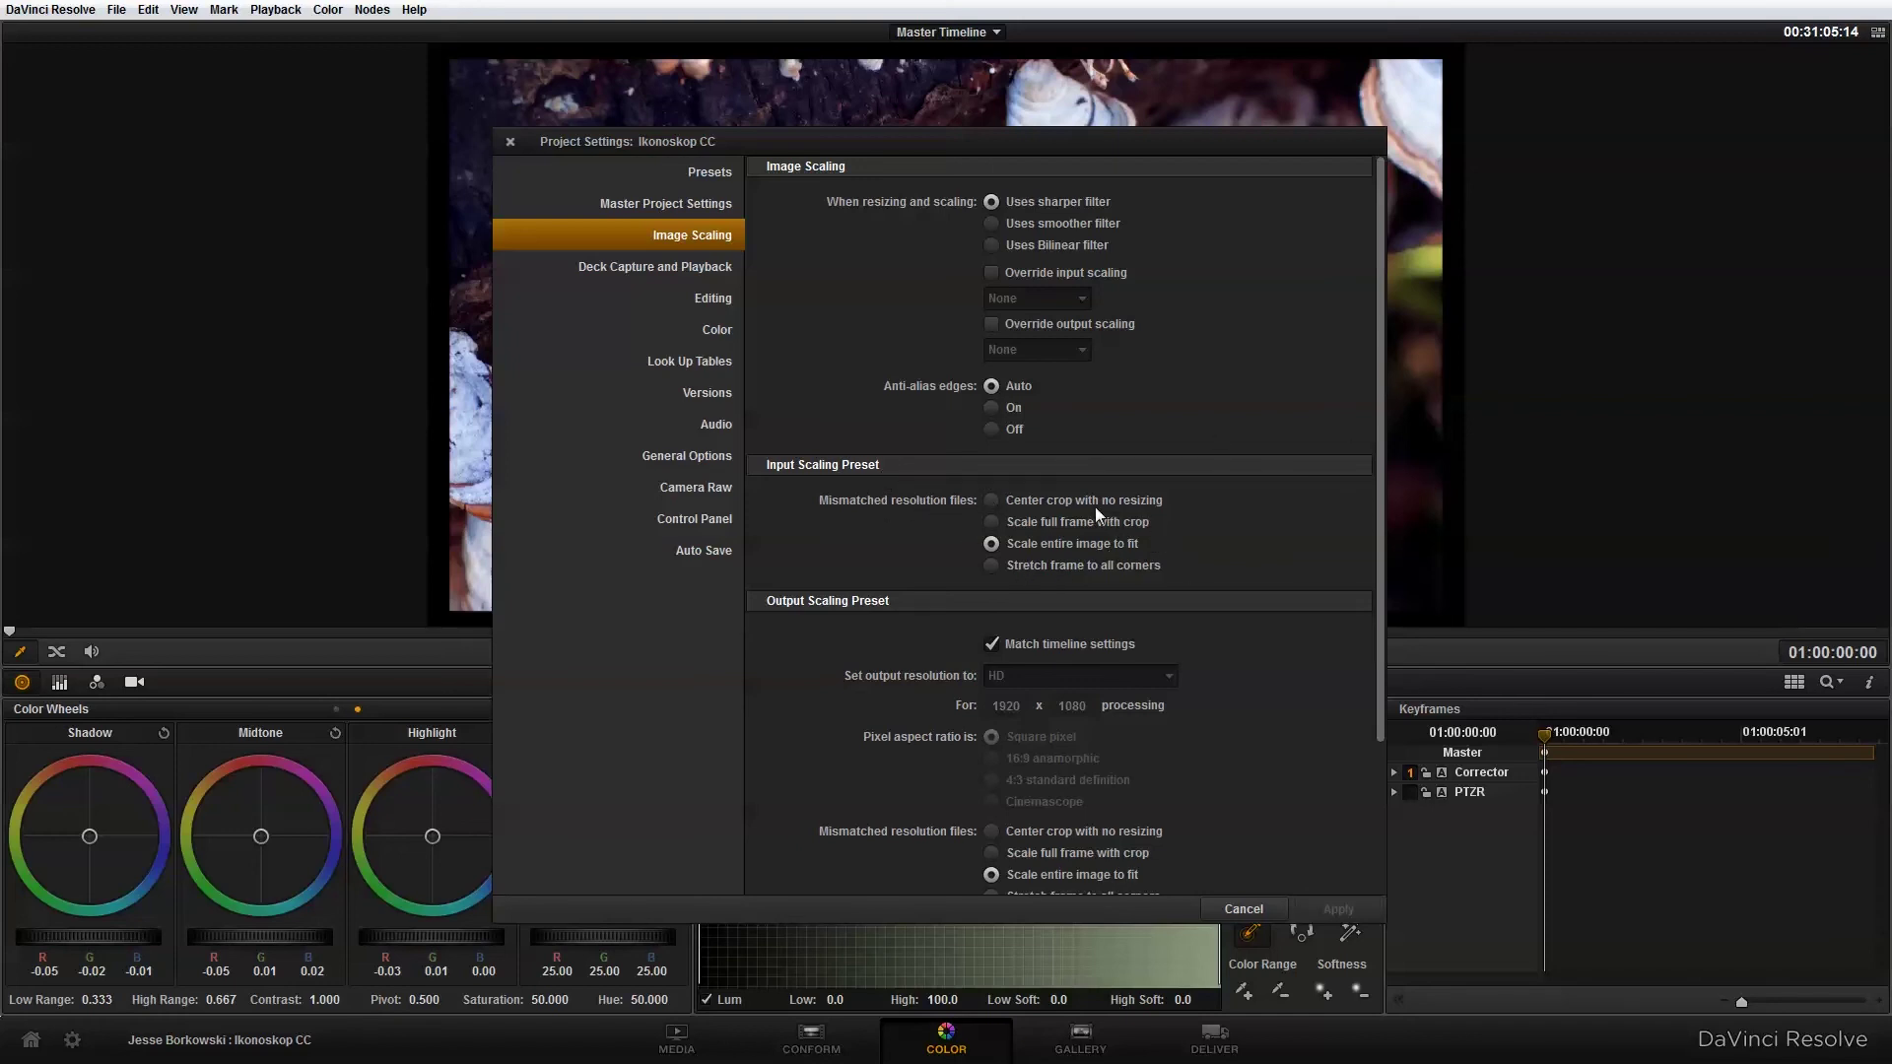
{"action": "left_click", "coordinate": [991, 501]}
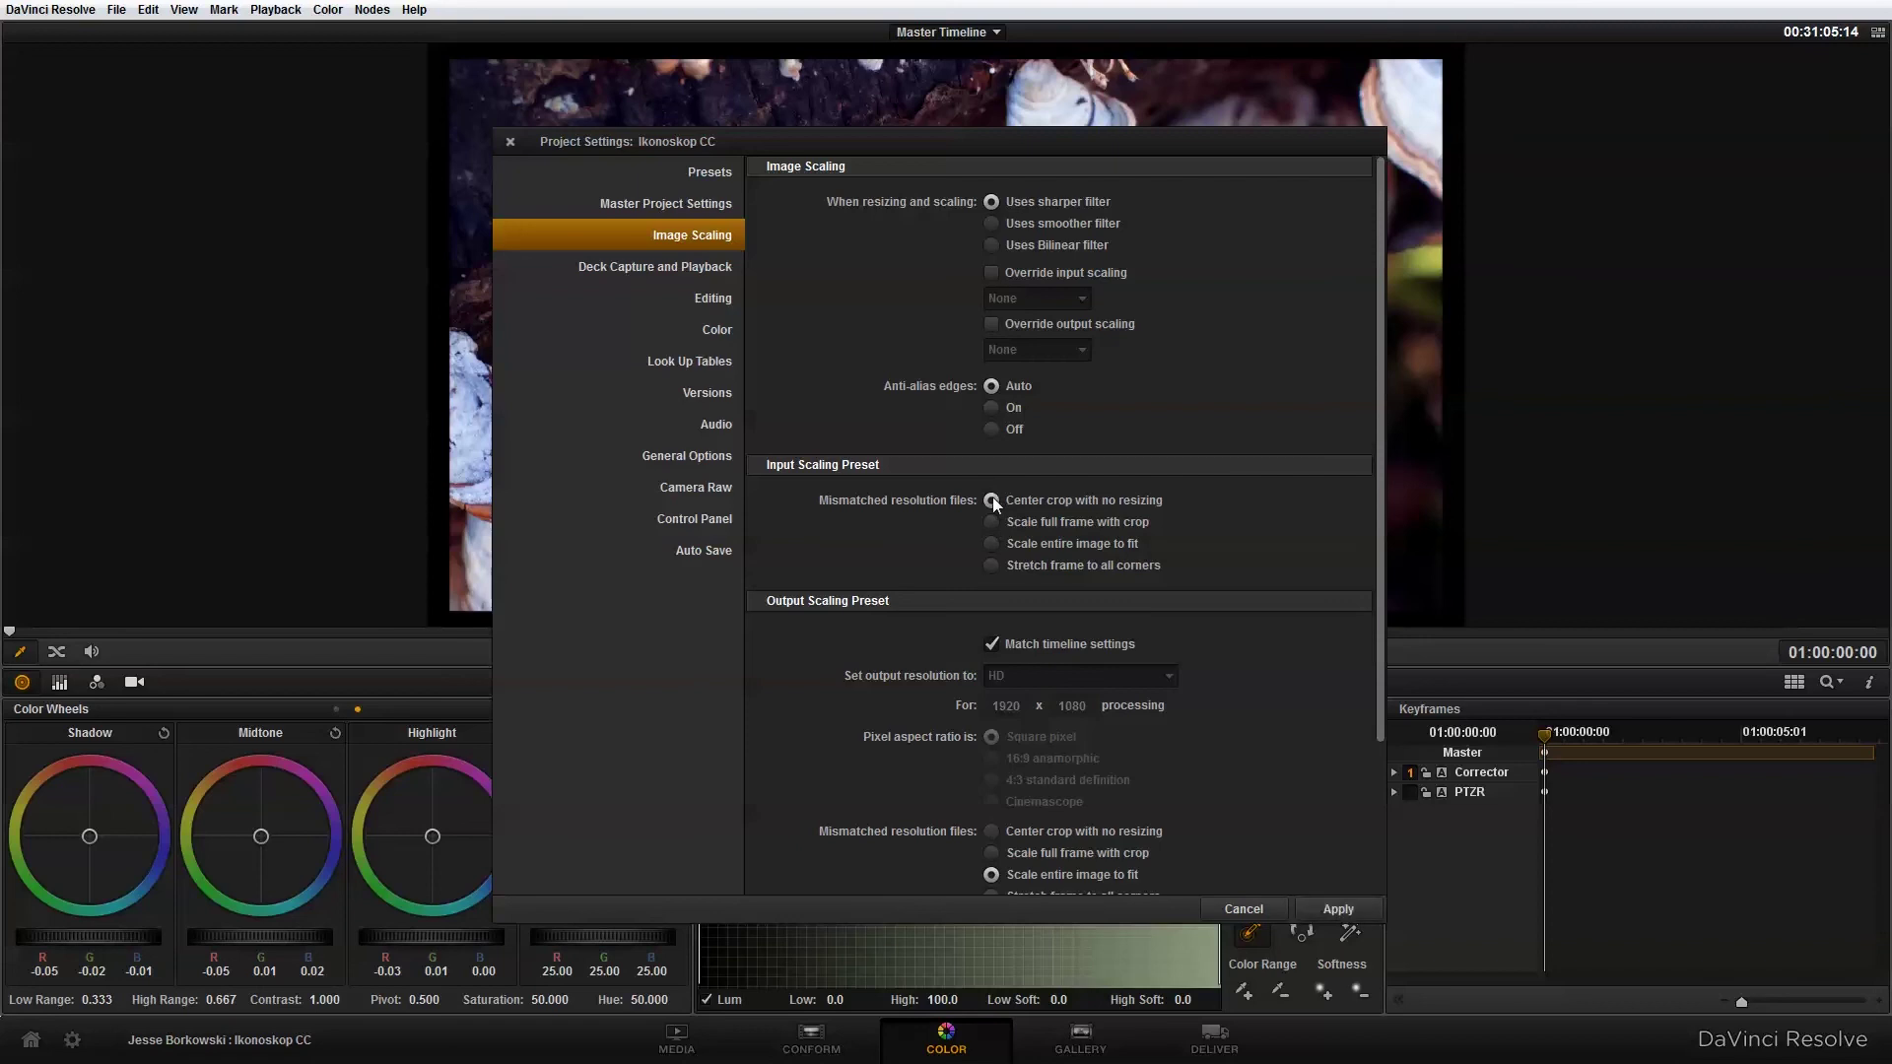
{"action": "left_click", "coordinate": [1311, 906]}
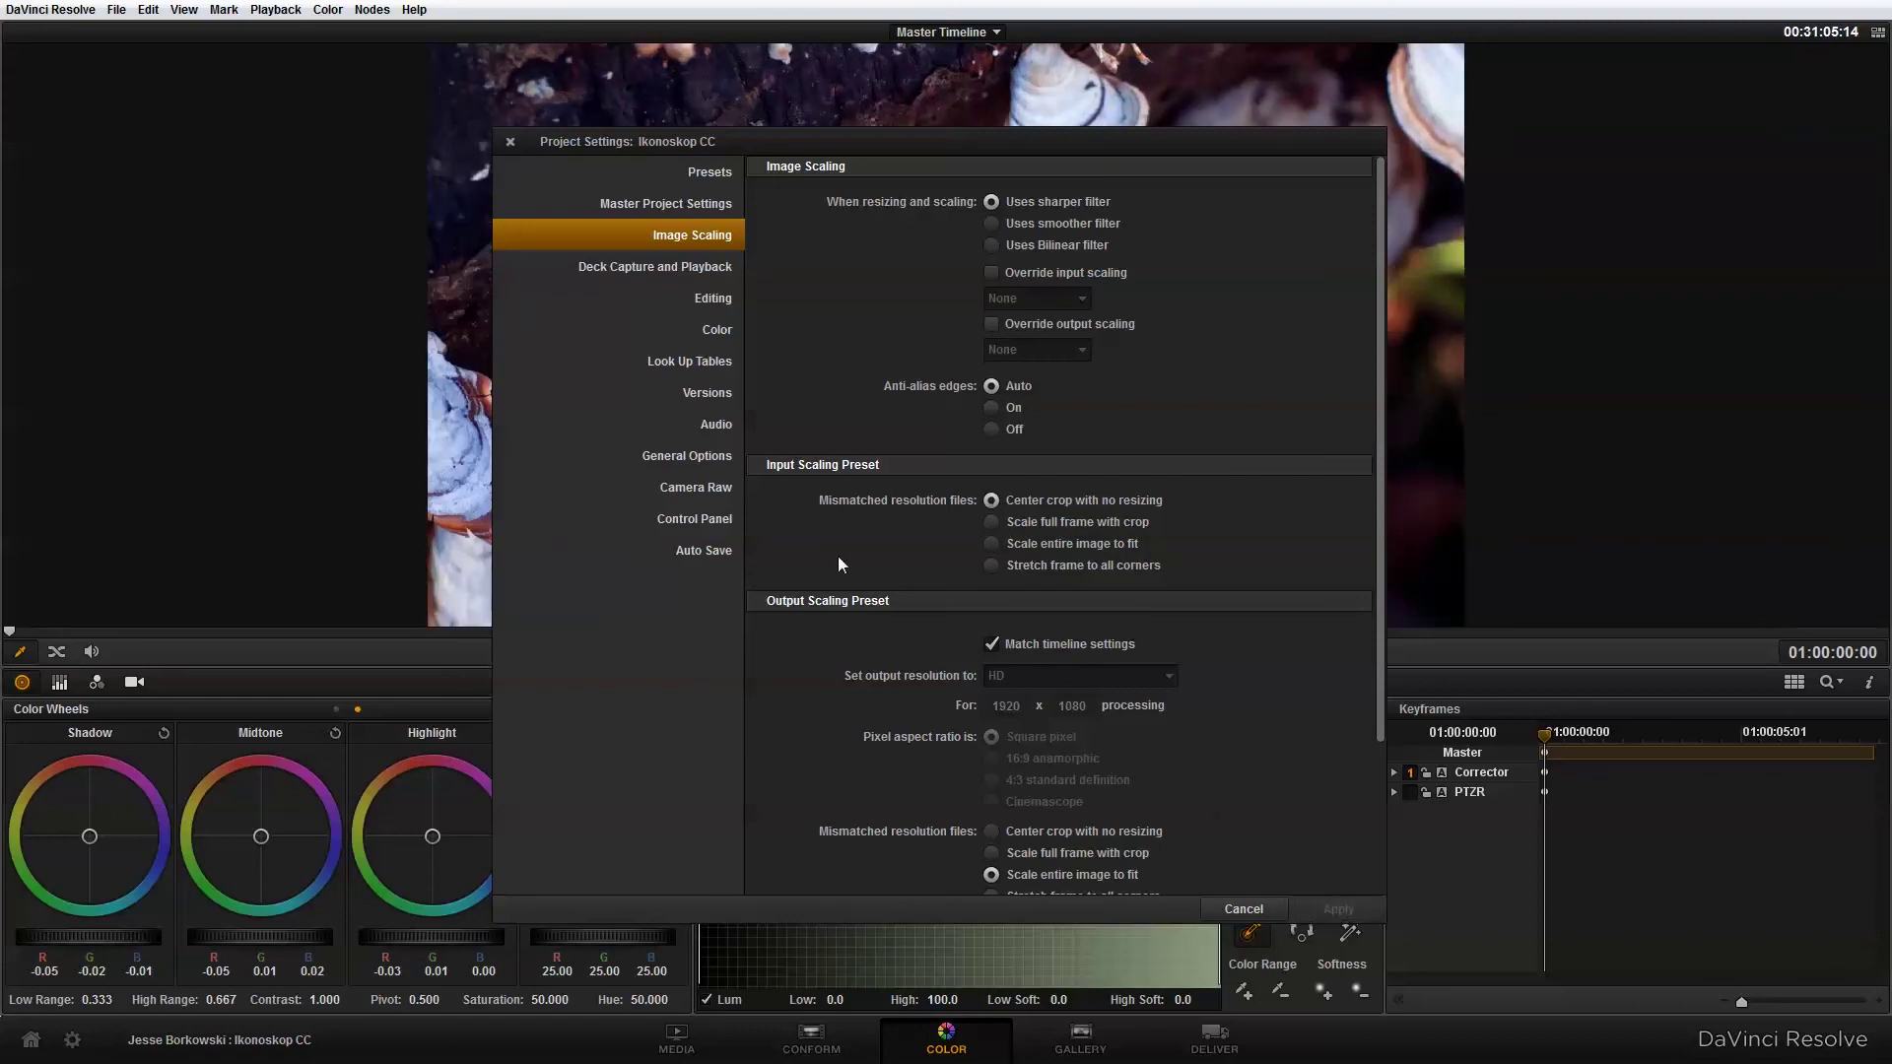
{"action": "left_click", "coordinate": [510, 141]}
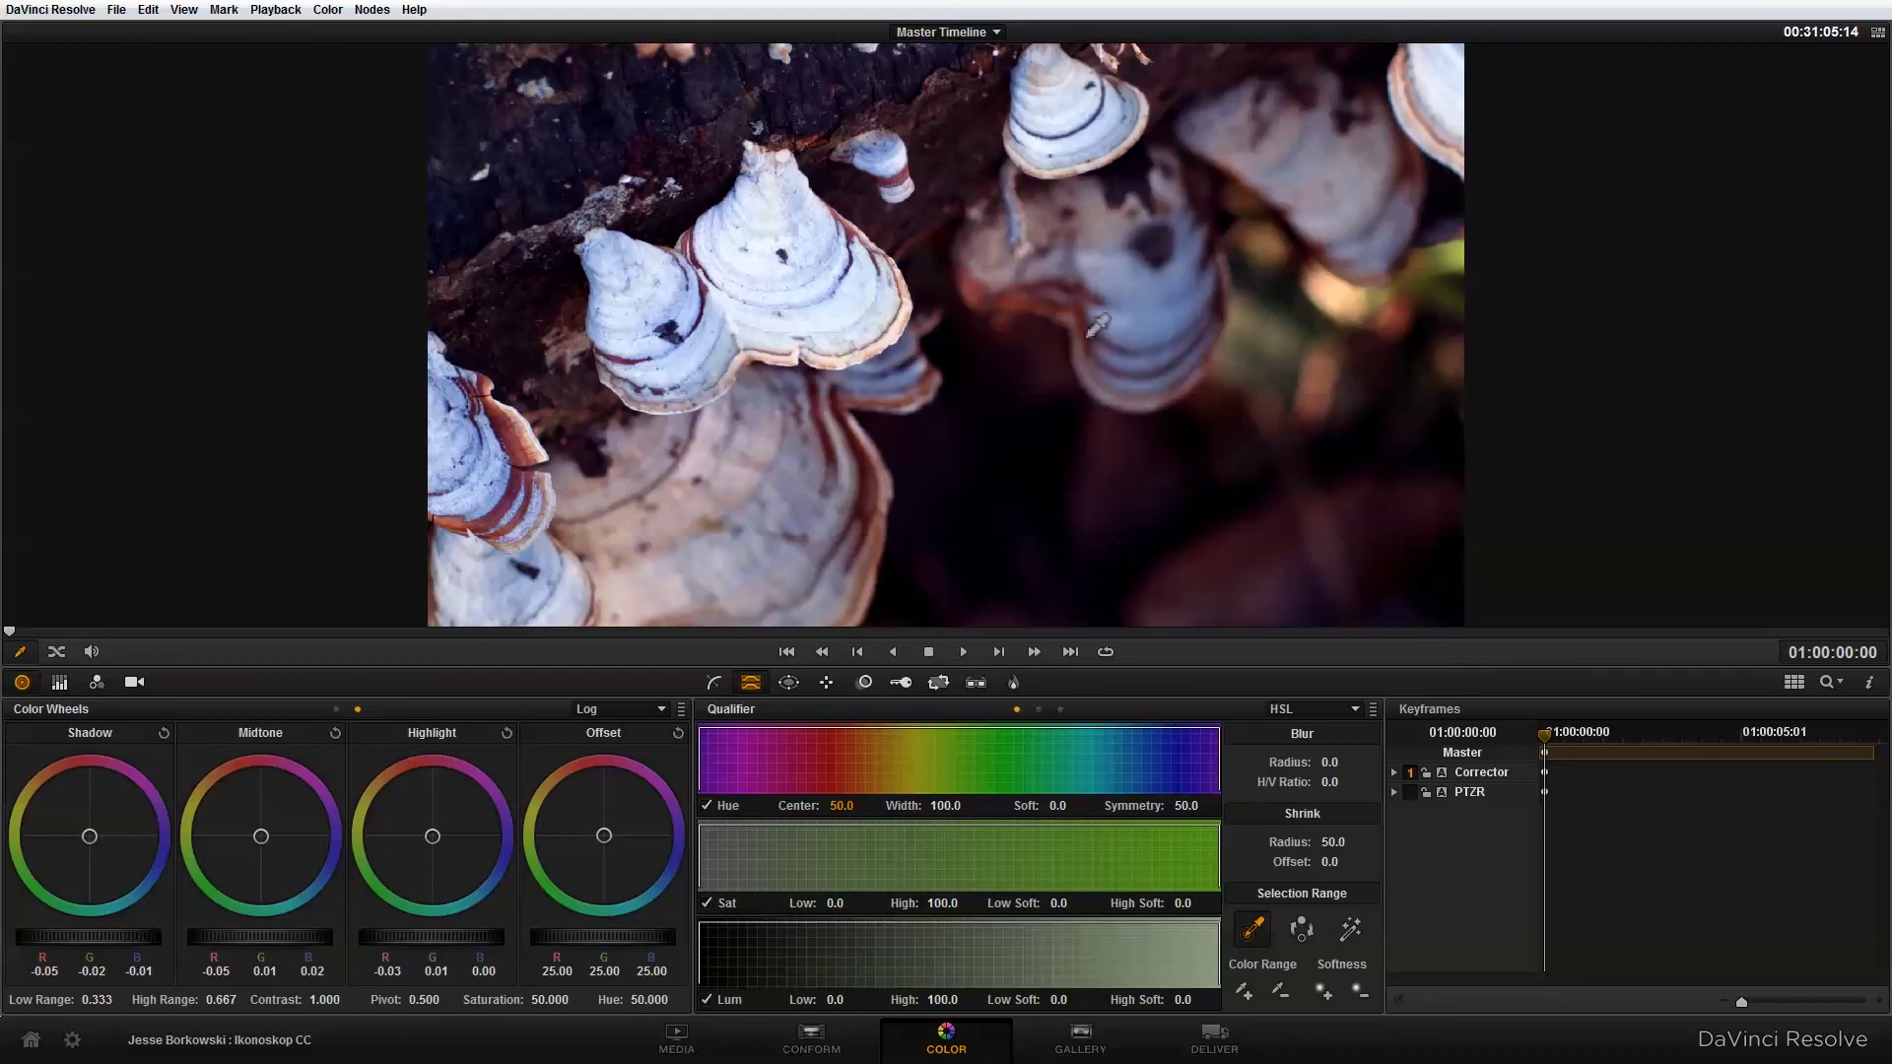
{"action": "left_click", "coordinate": [806, 1052]}
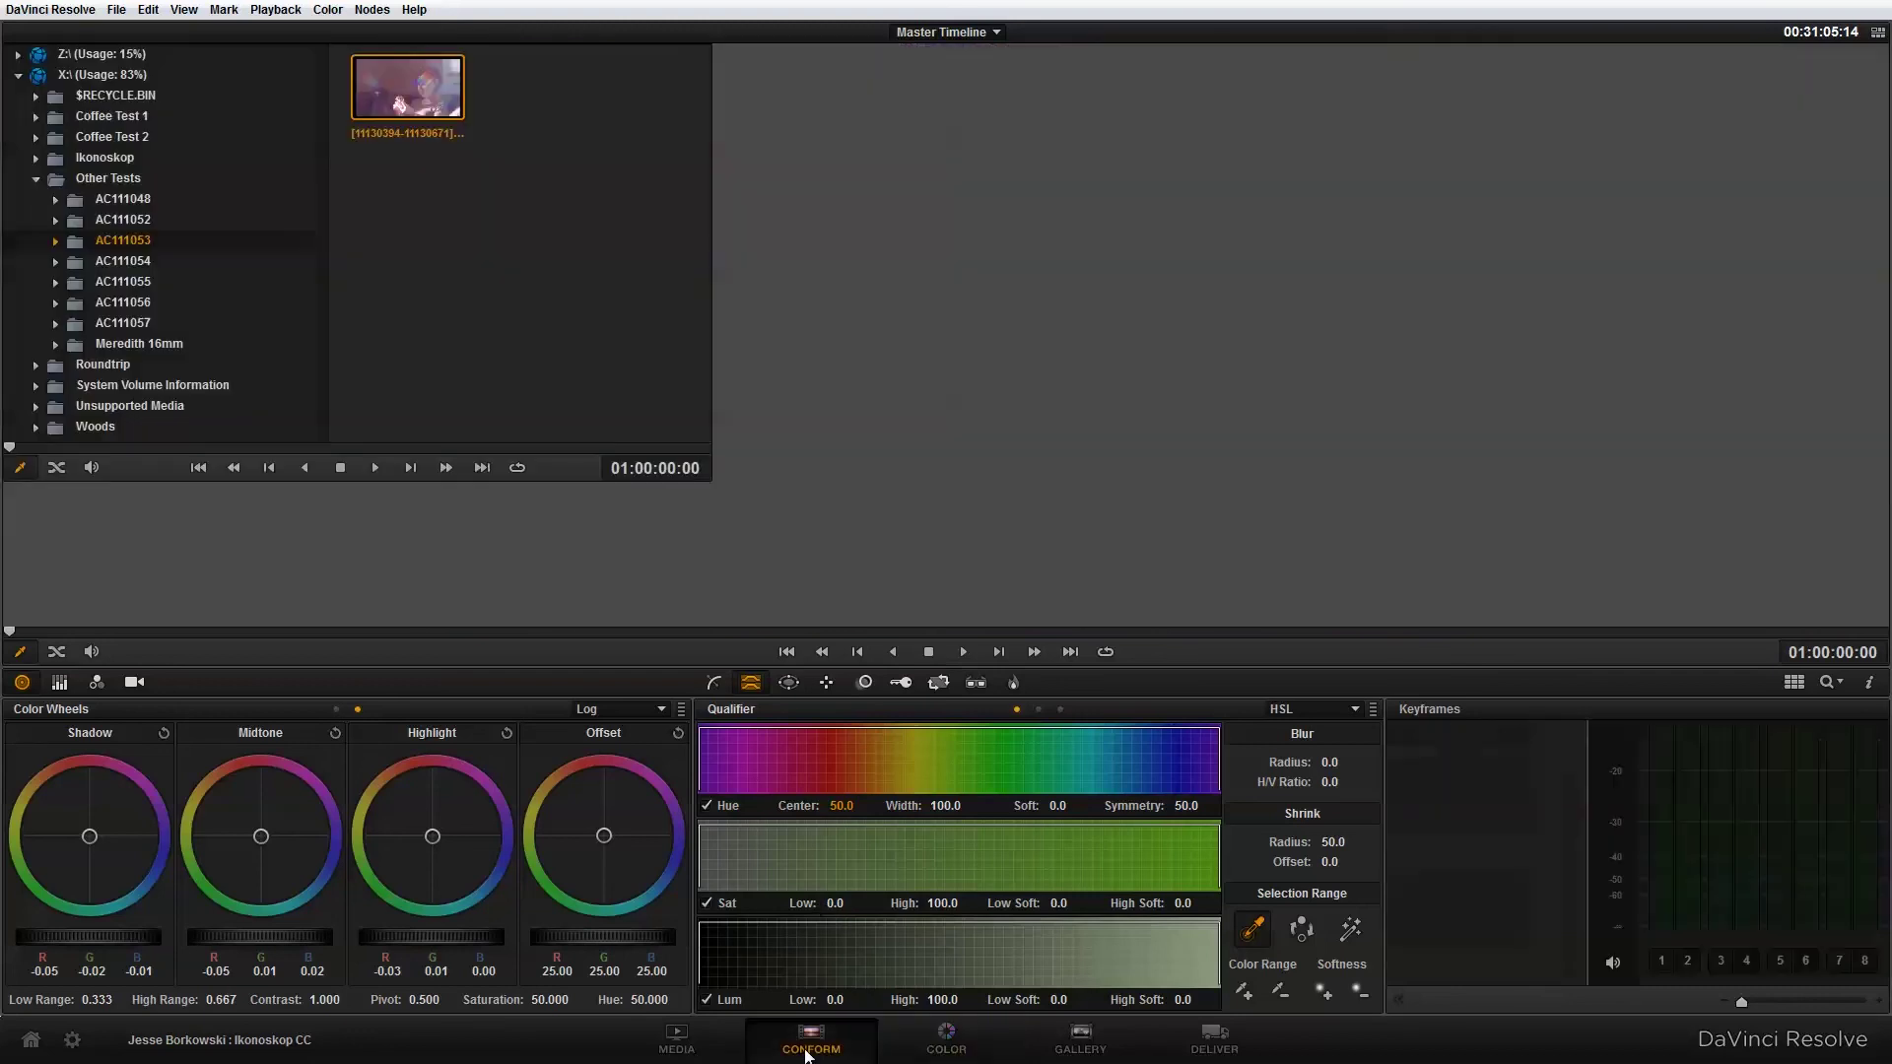
{"action": "left_click", "coordinate": [710, 1042]}
{"action": "left_click", "coordinate": [137, 625]}
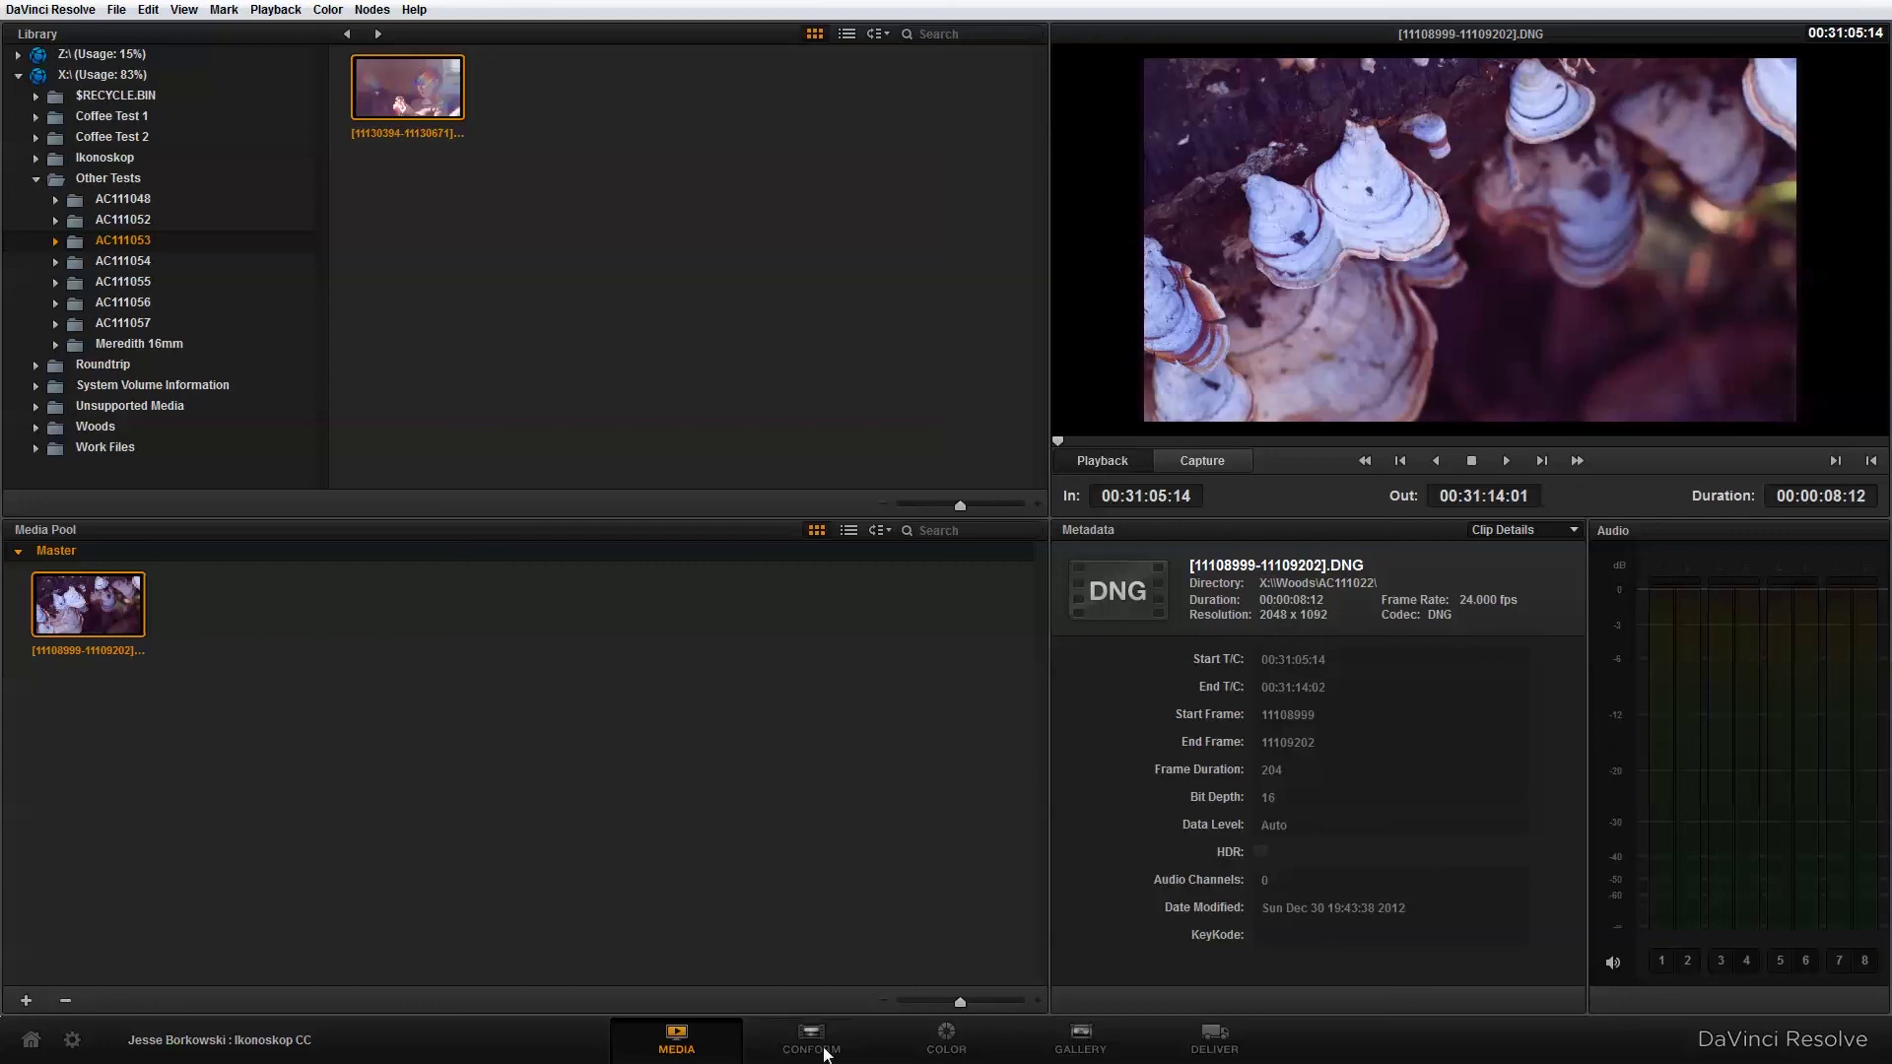
Set input scaling to 'Scale entire image to fit' and show the clip's Camera Raw settings
{"action": "left_click", "coordinate": [944, 1040]}
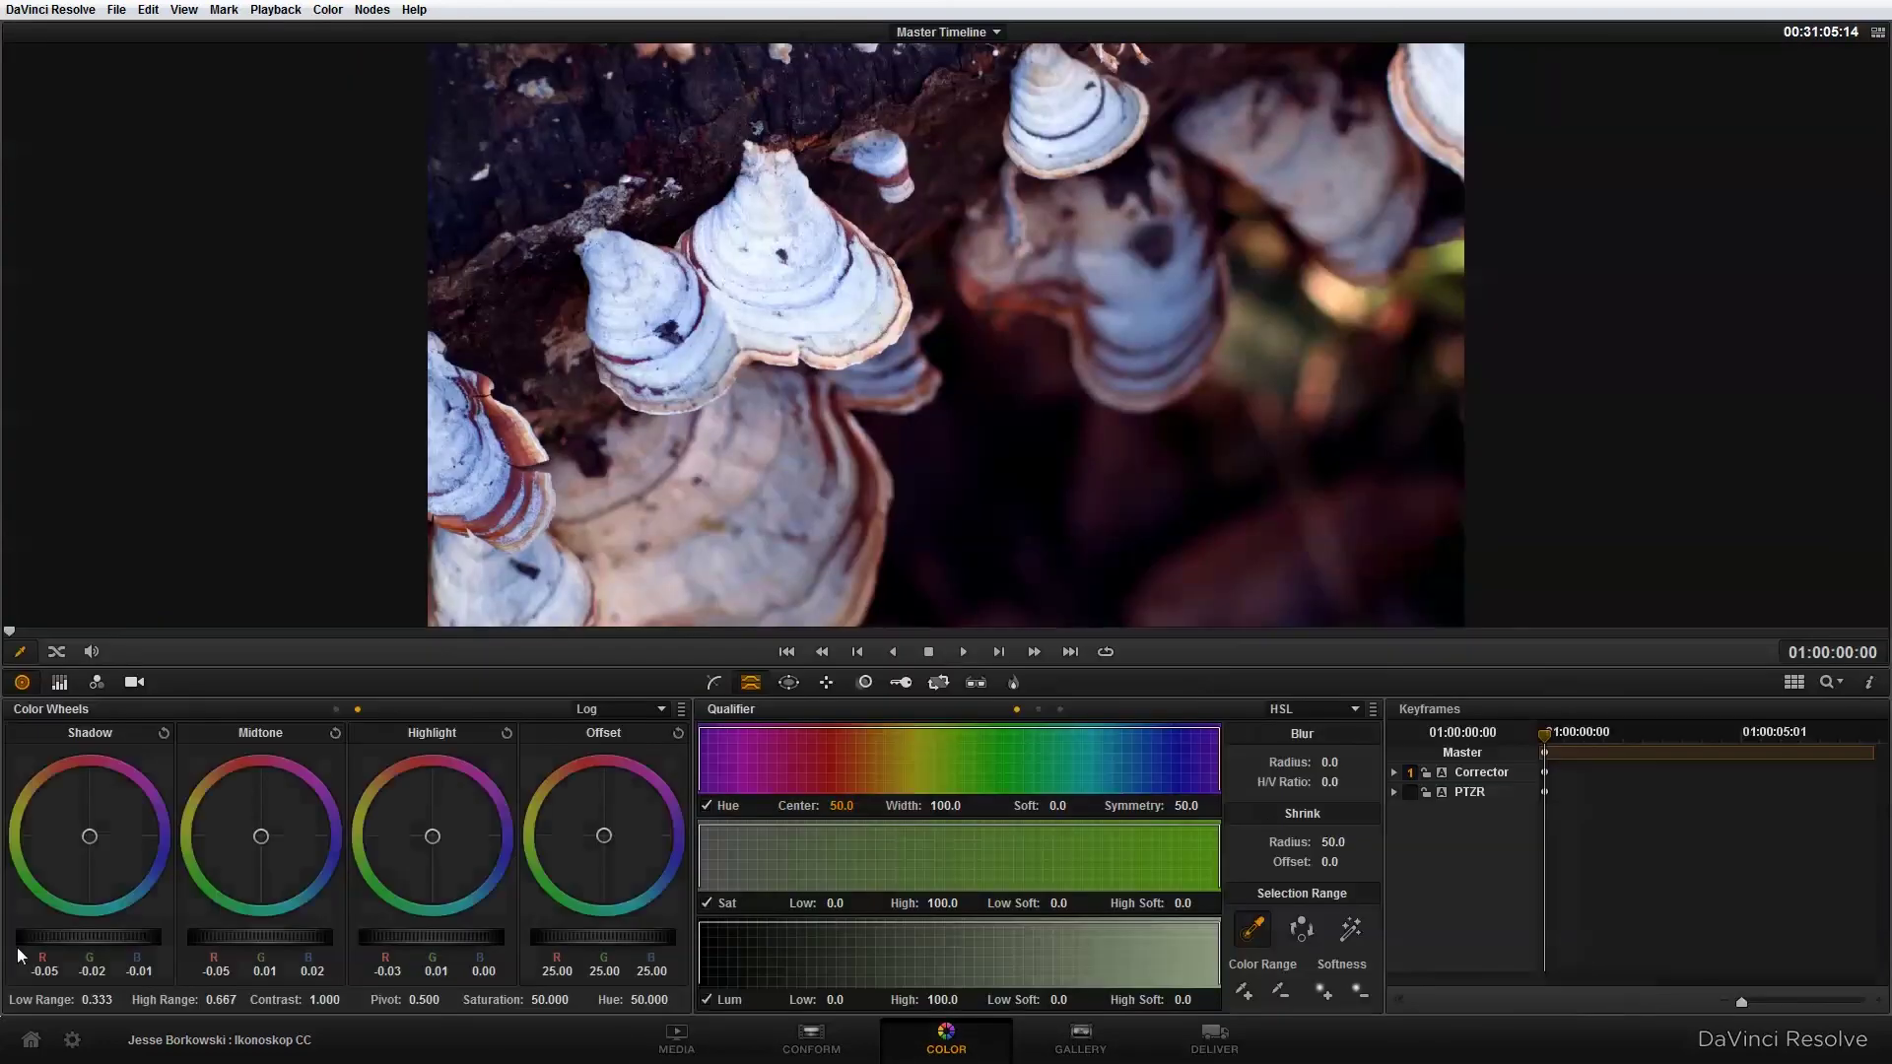
{"action": "left_click", "coordinate": [73, 1042]}
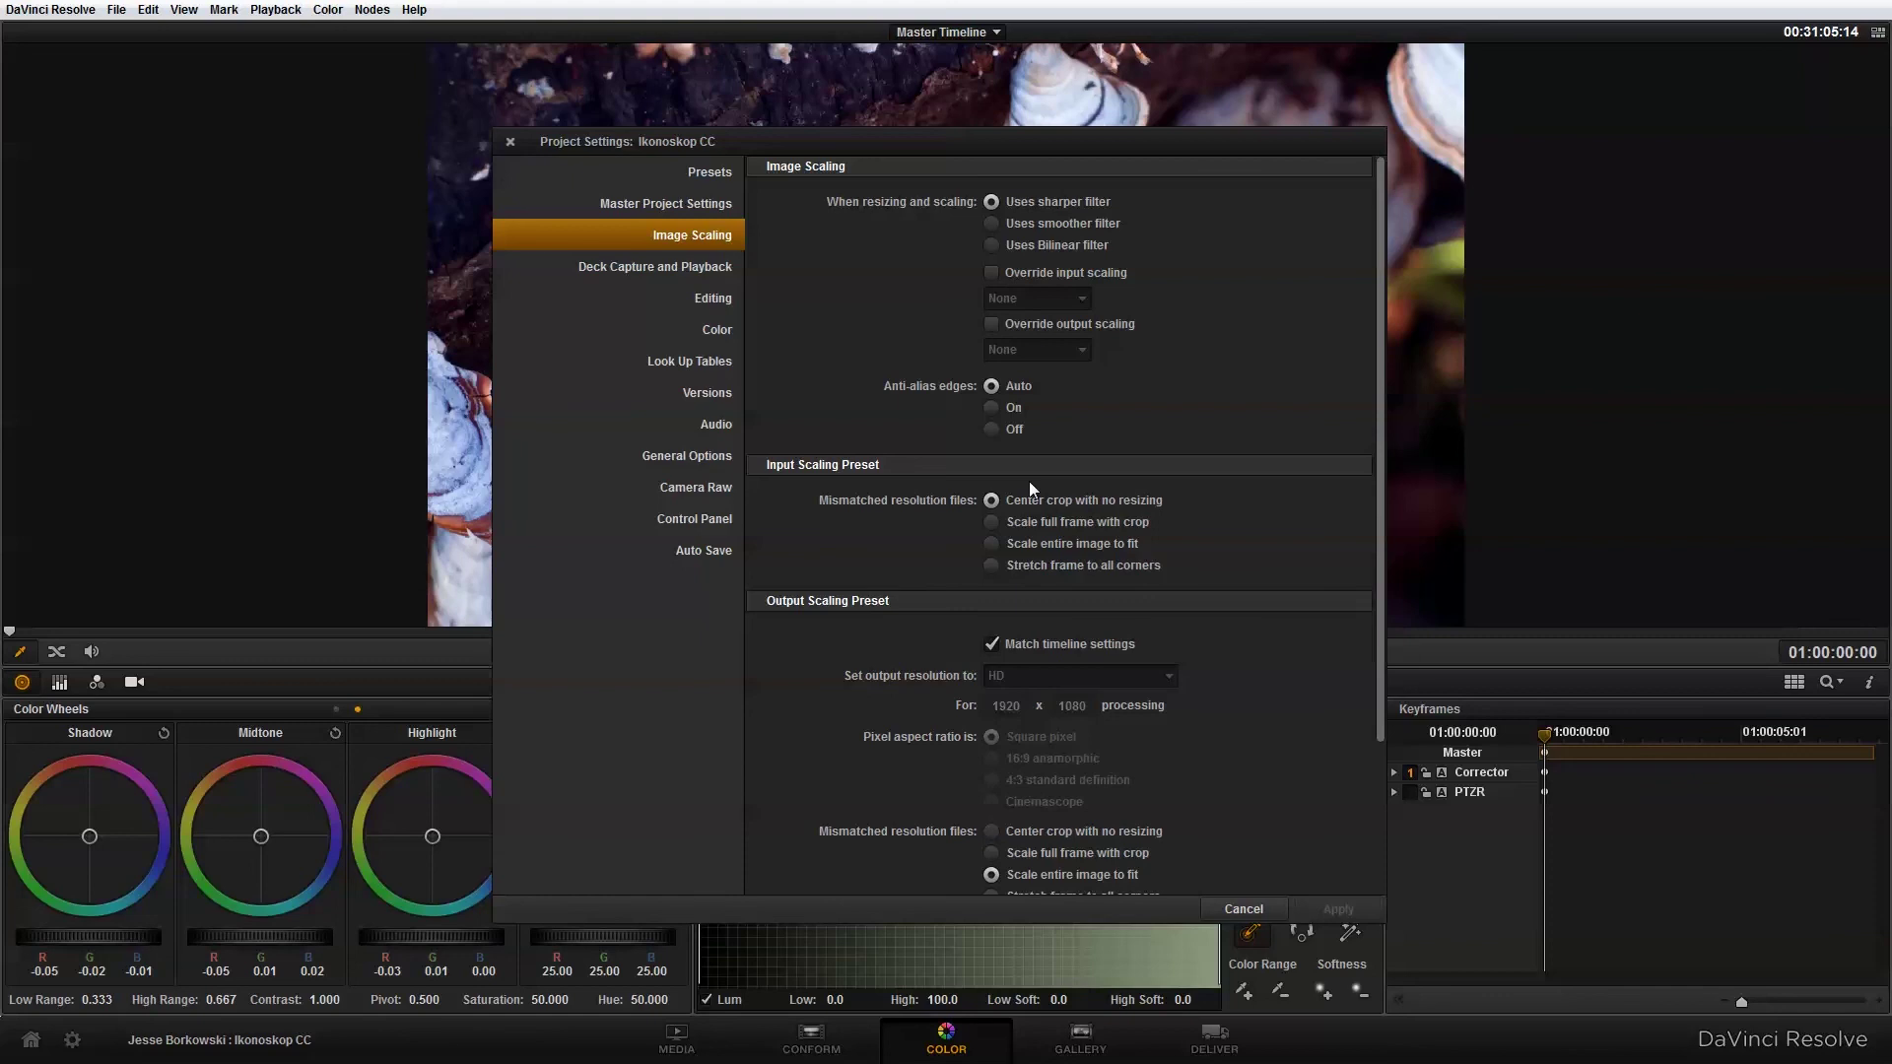
{"action": "left_click", "coordinate": [992, 544]}
{"action": "left_click", "coordinate": [1315, 904]}
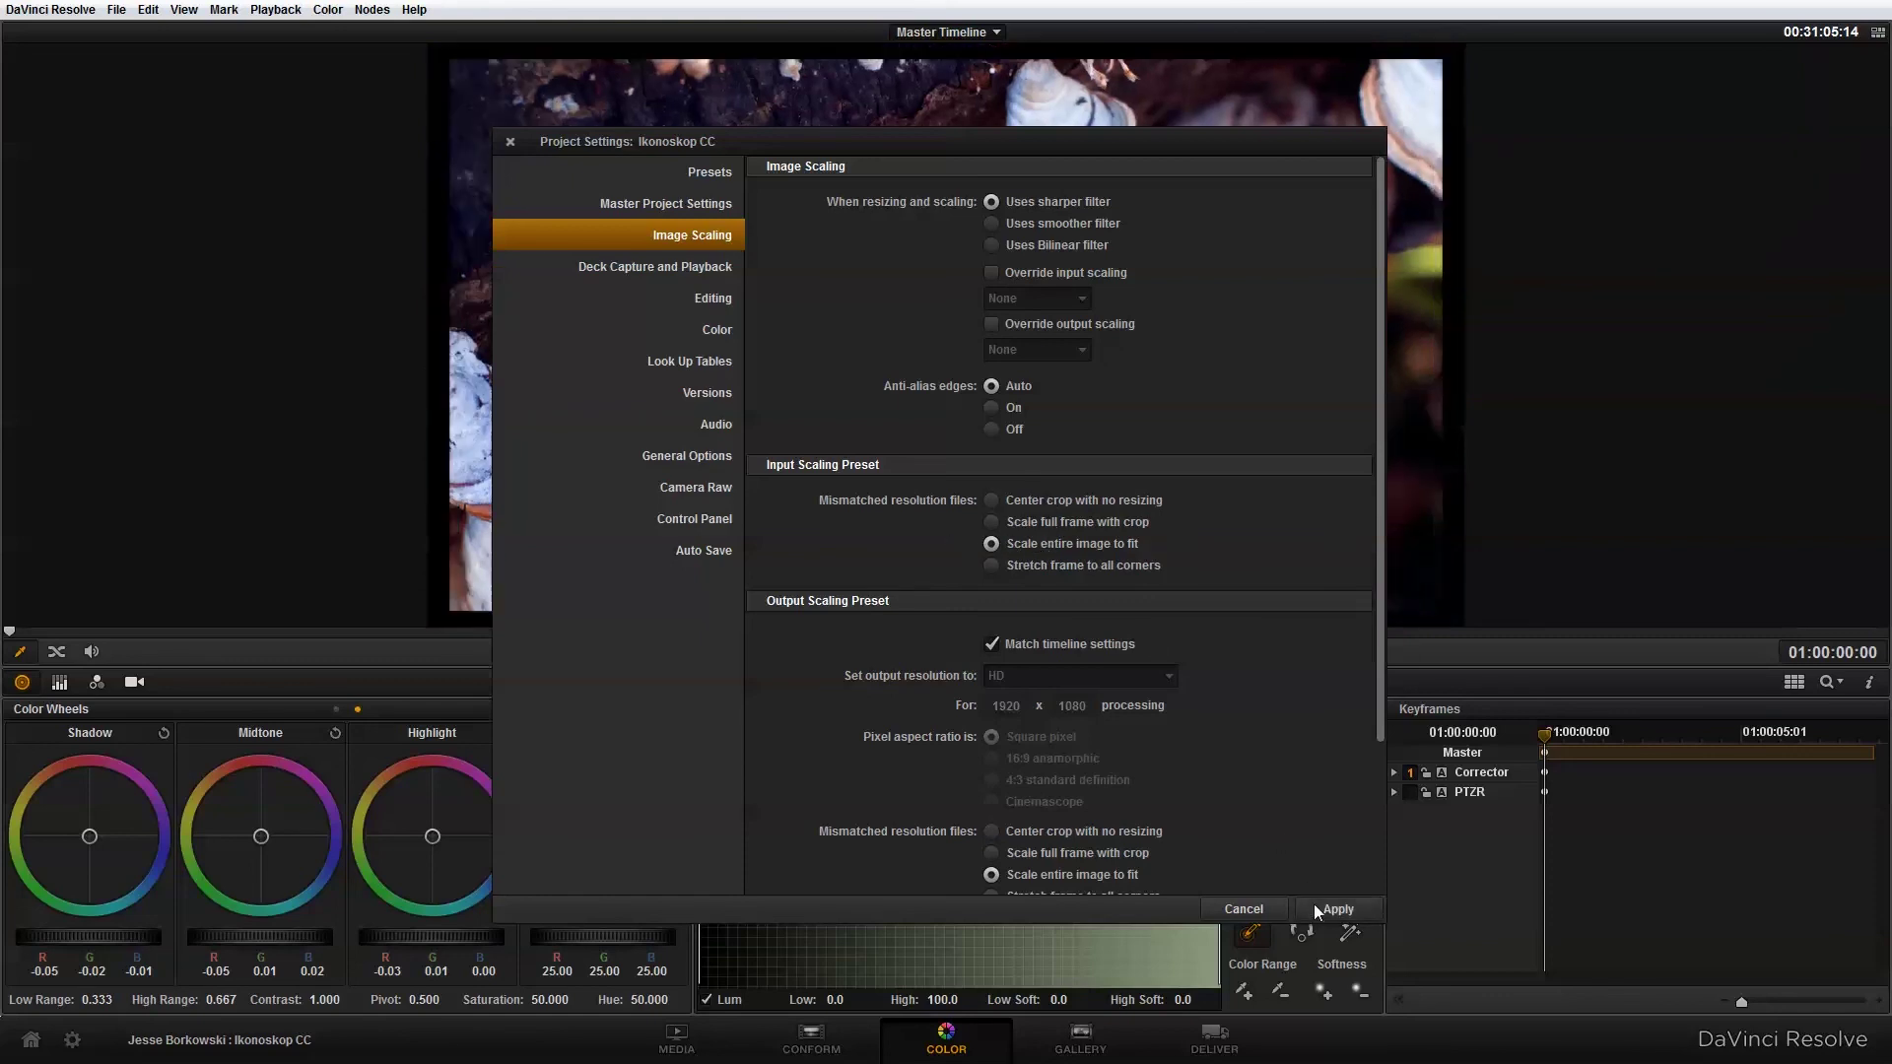
{"action": "left_click", "coordinate": [512, 144]}
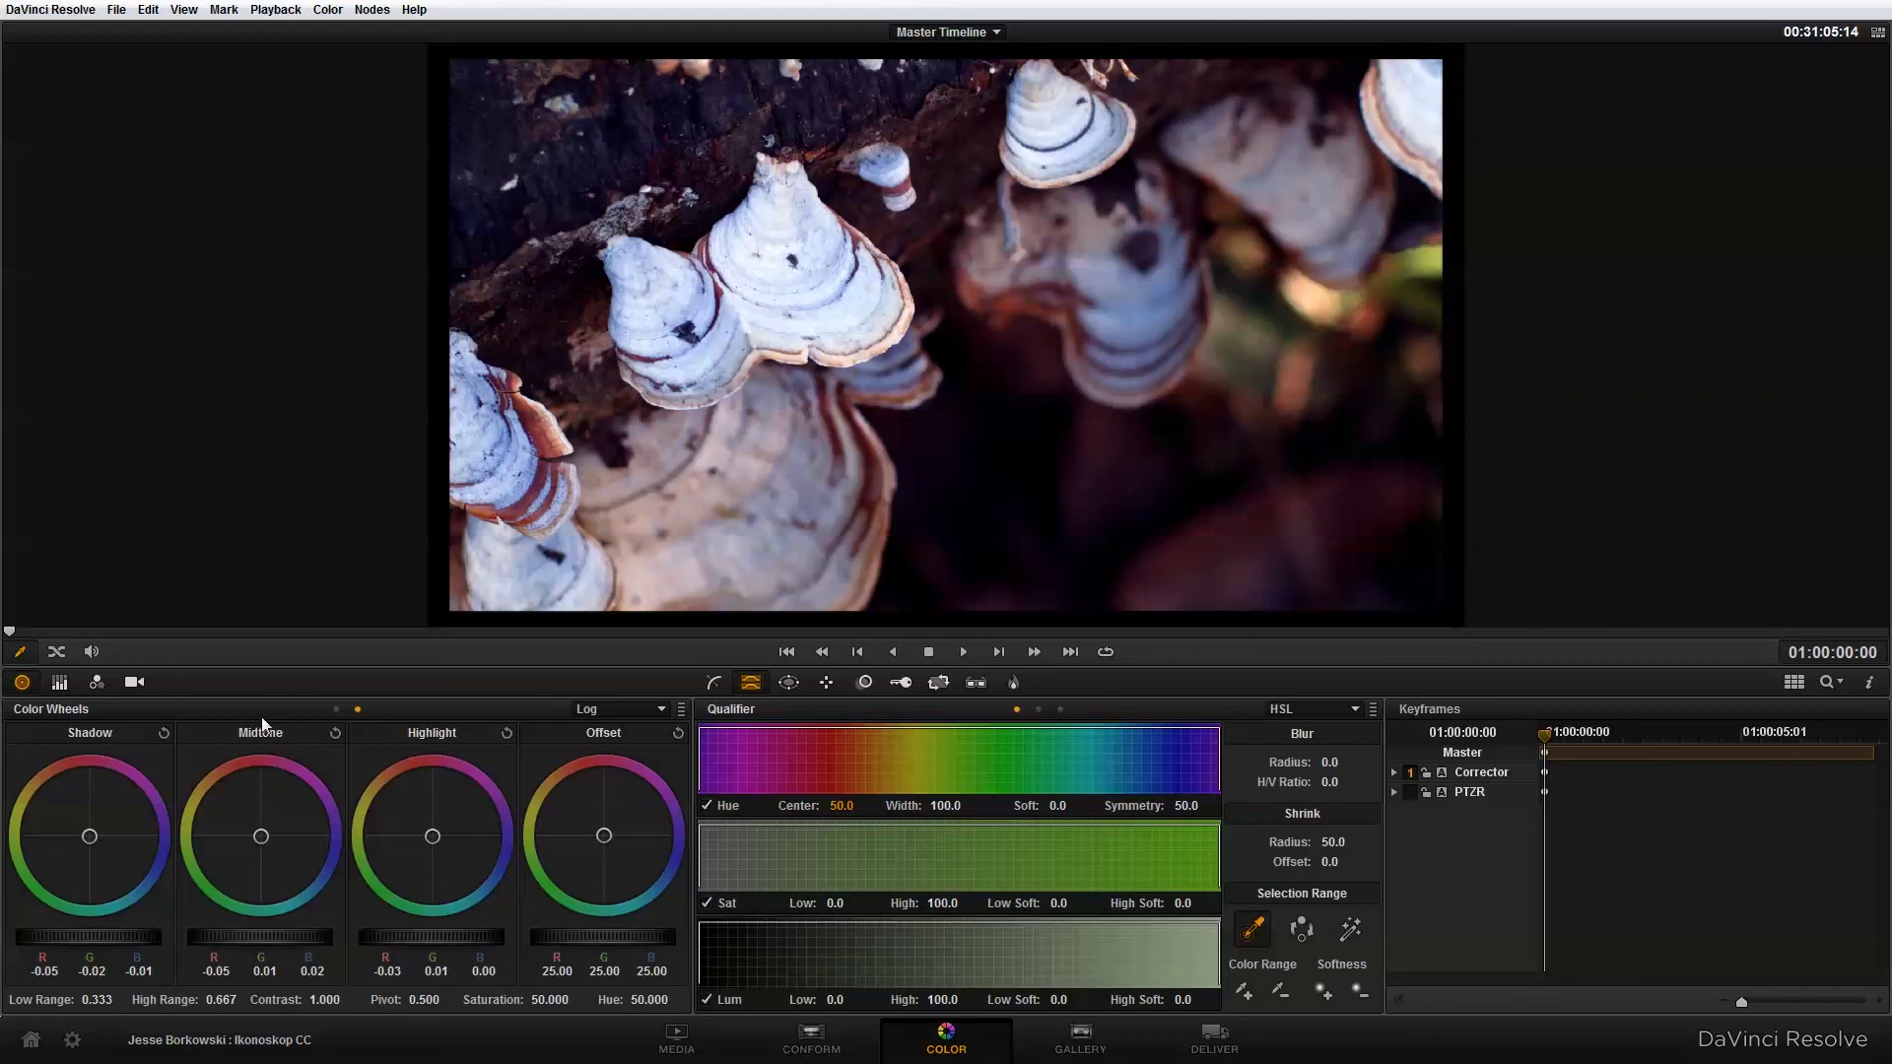
{"action": "left_click", "coordinate": [136, 682]}
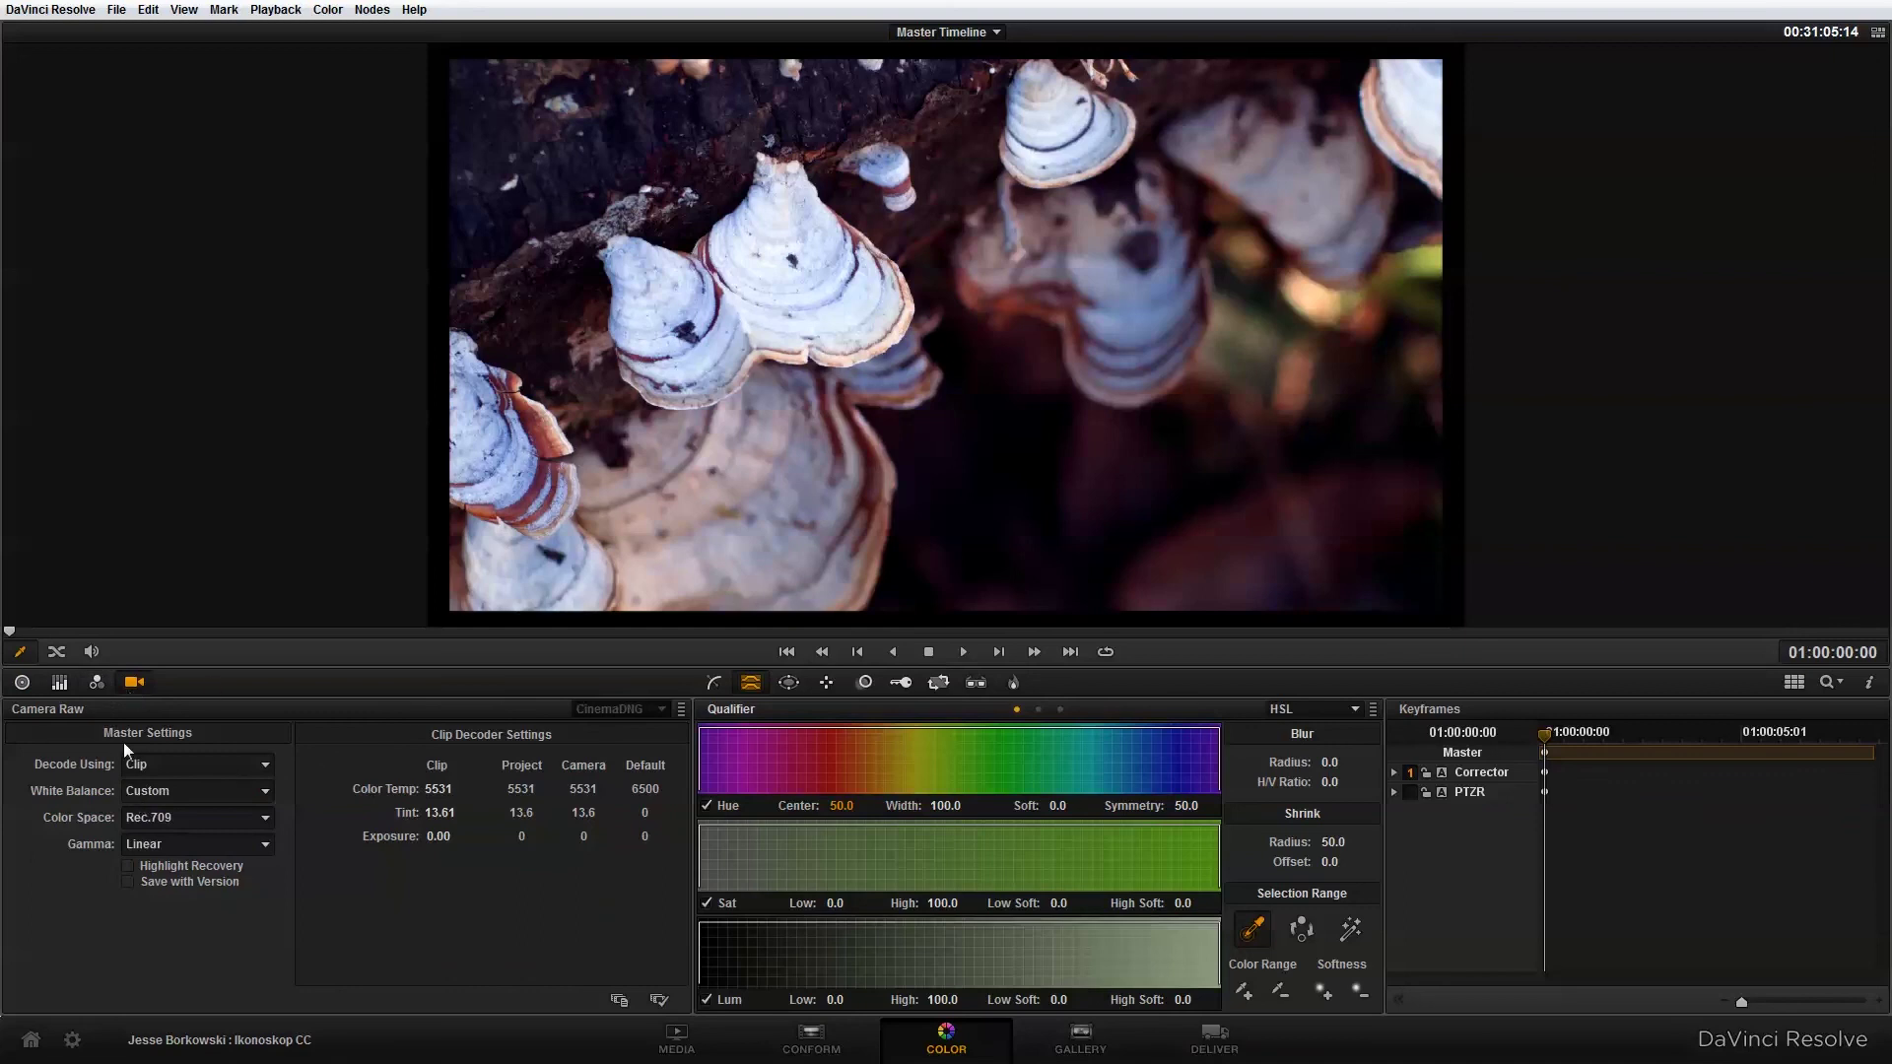